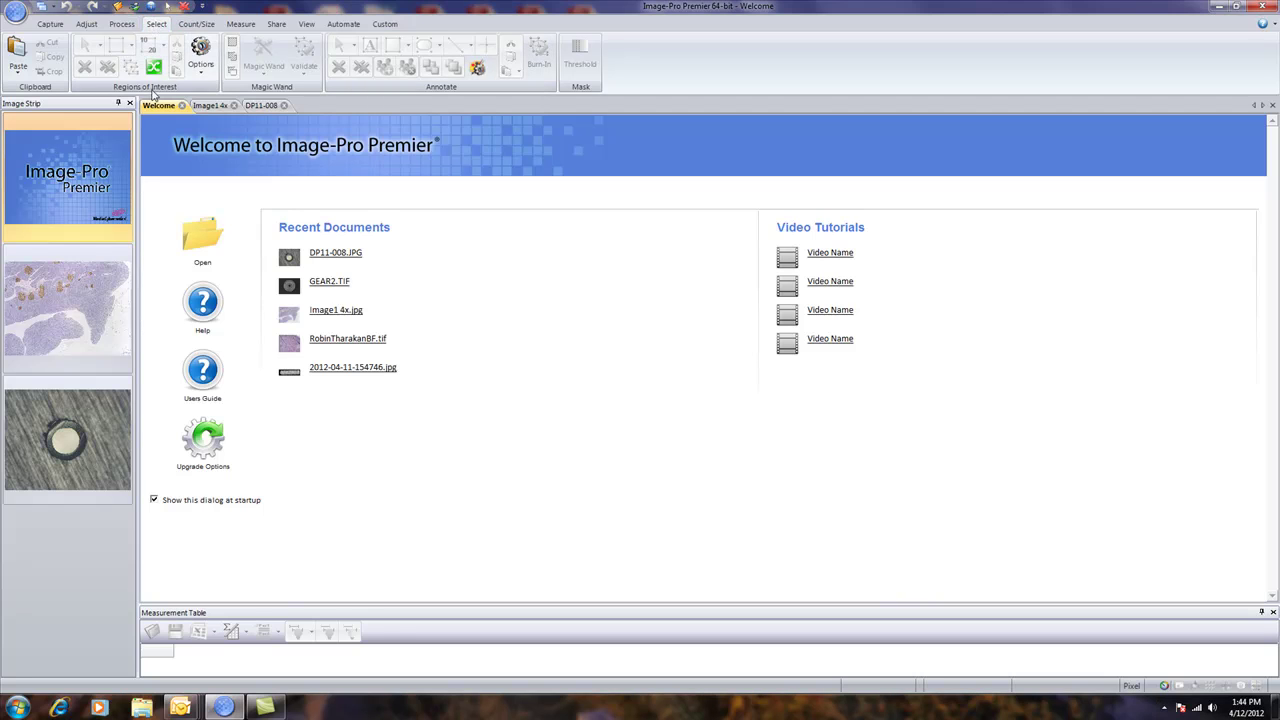
- Open the DP11-008 image and draw a circle region over the hole, centred 830,686, radius 252.4
click(82, 445)
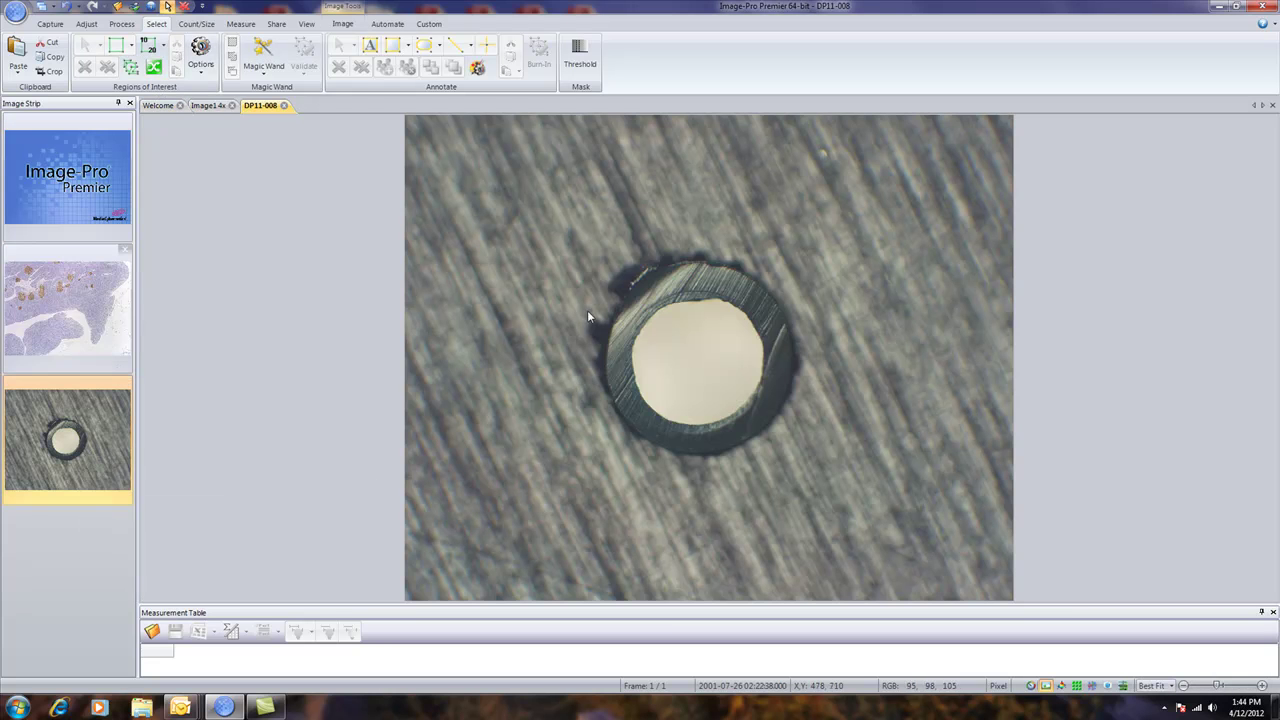
click(134, 48)
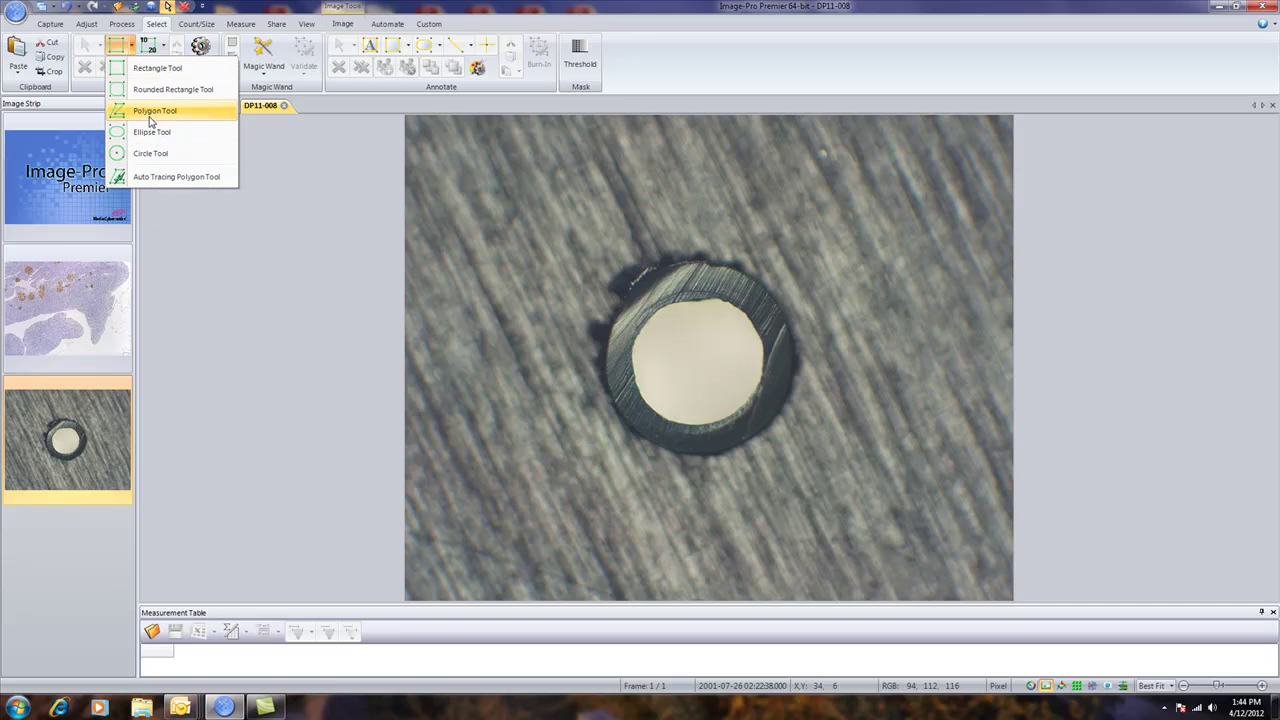
click(145, 153)
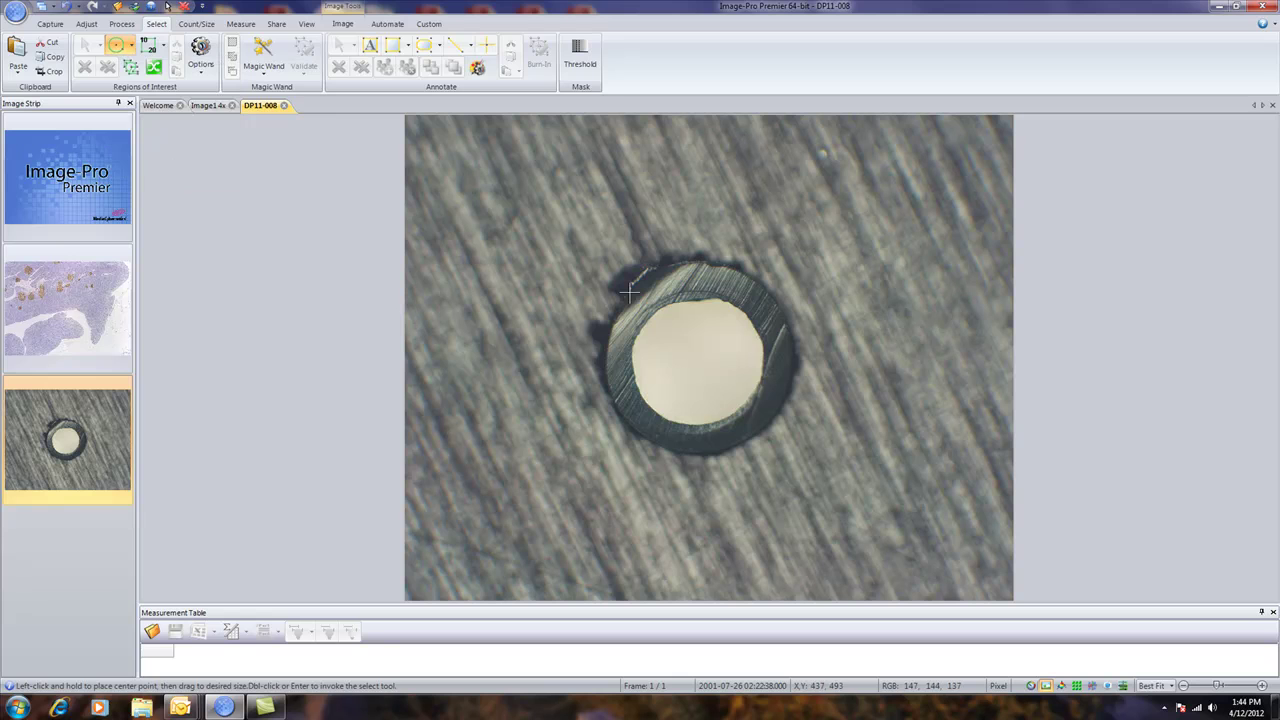
drag(682, 348, 633, 334)
- Set the region Border Width to 2 and recentre the circle over the hole at 828,686
click(85, 45)
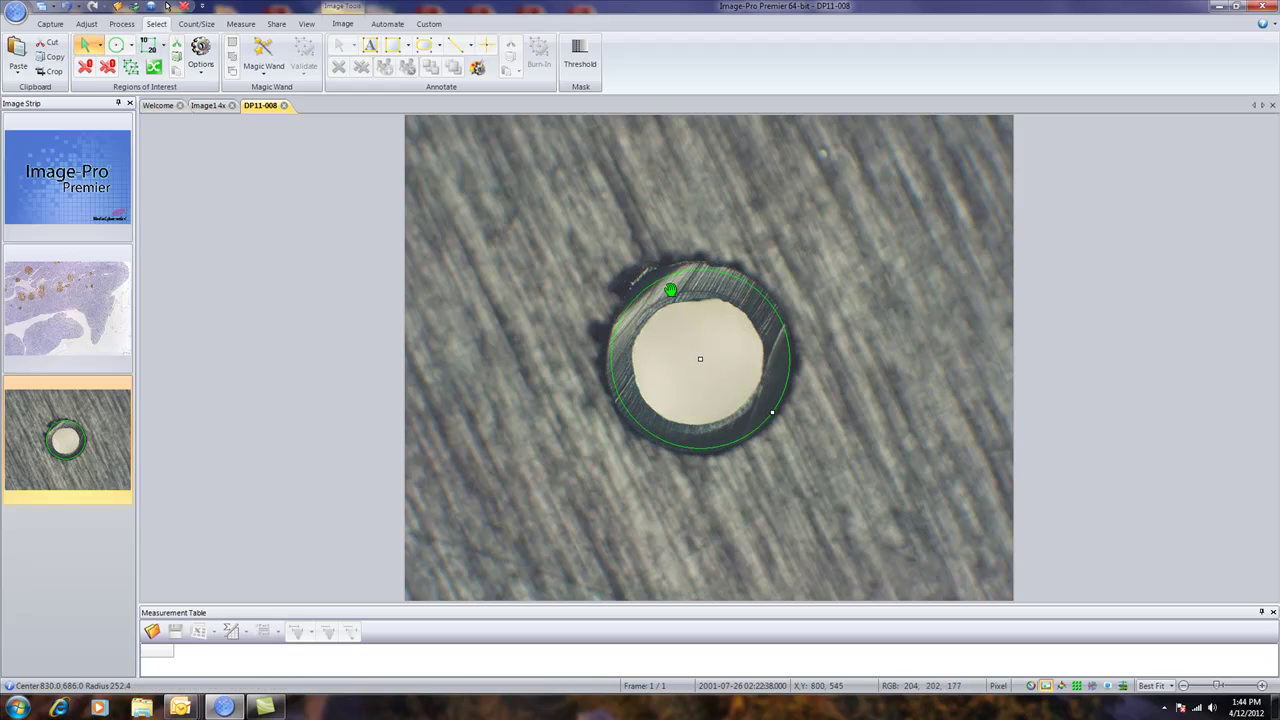
click(478, 69)
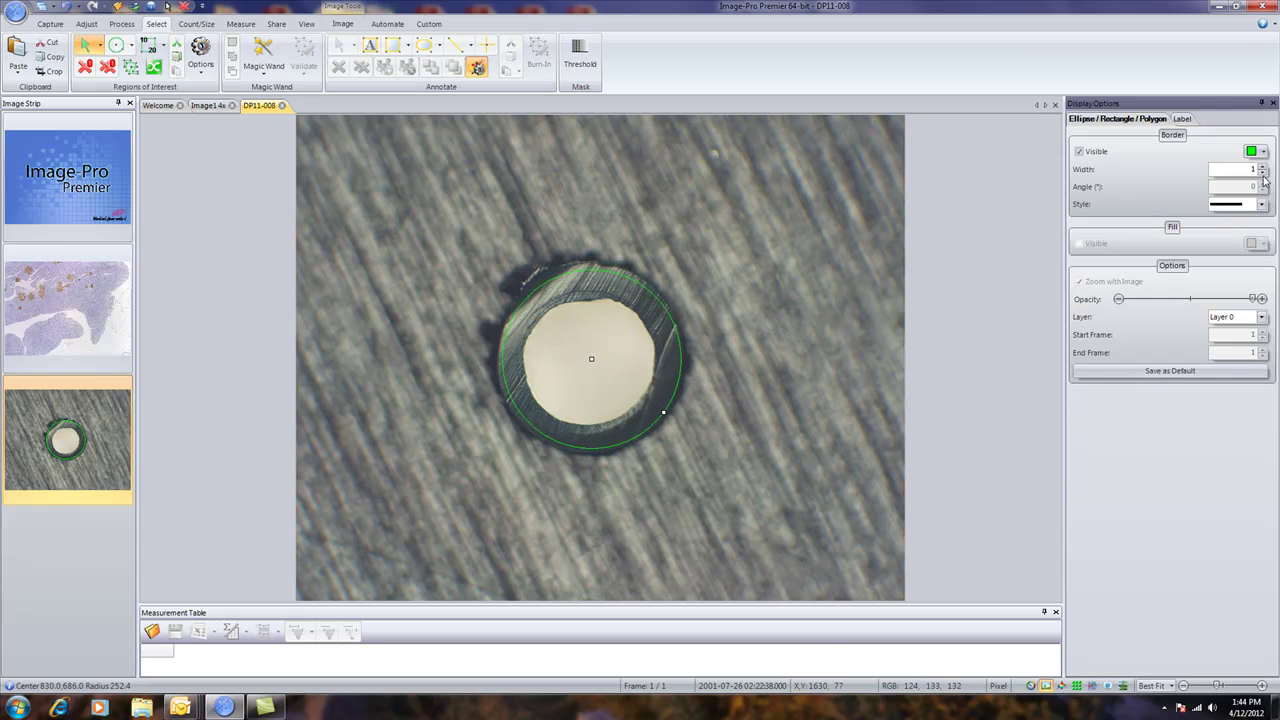
click(1262, 167)
drag(590, 330, 586, 325)
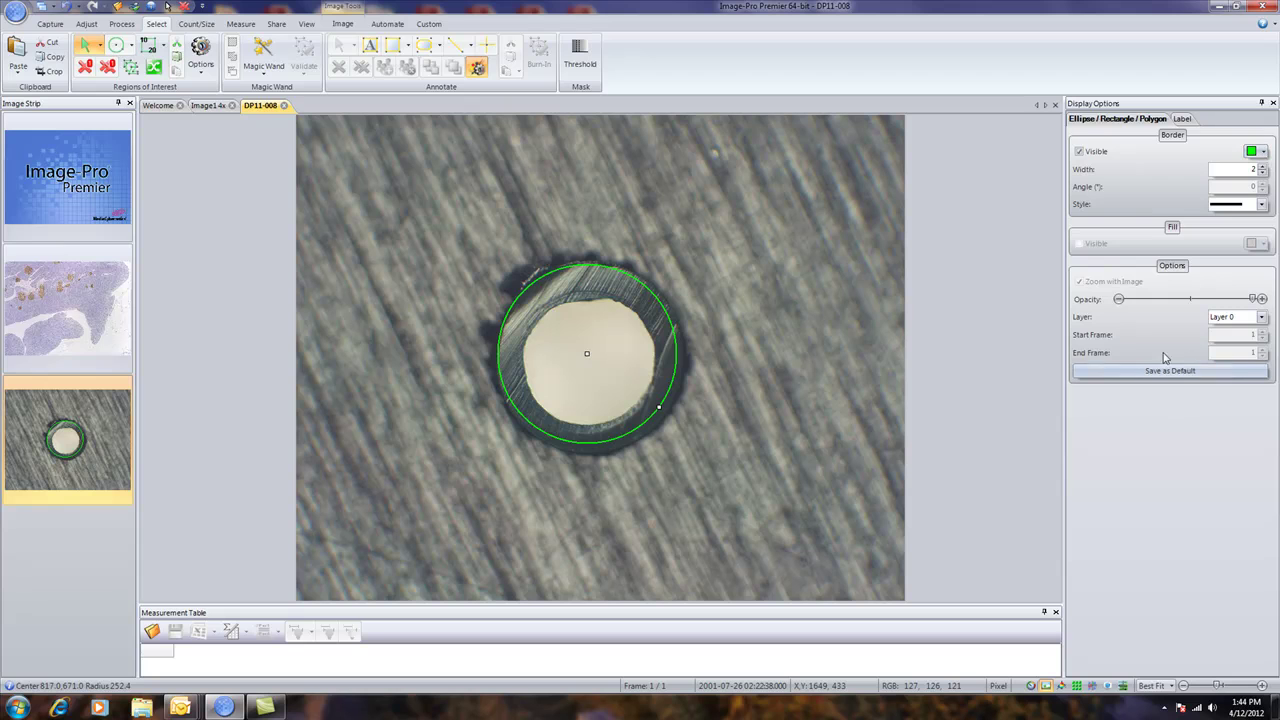
click(1273, 105)
drag(691, 357, 697, 368)
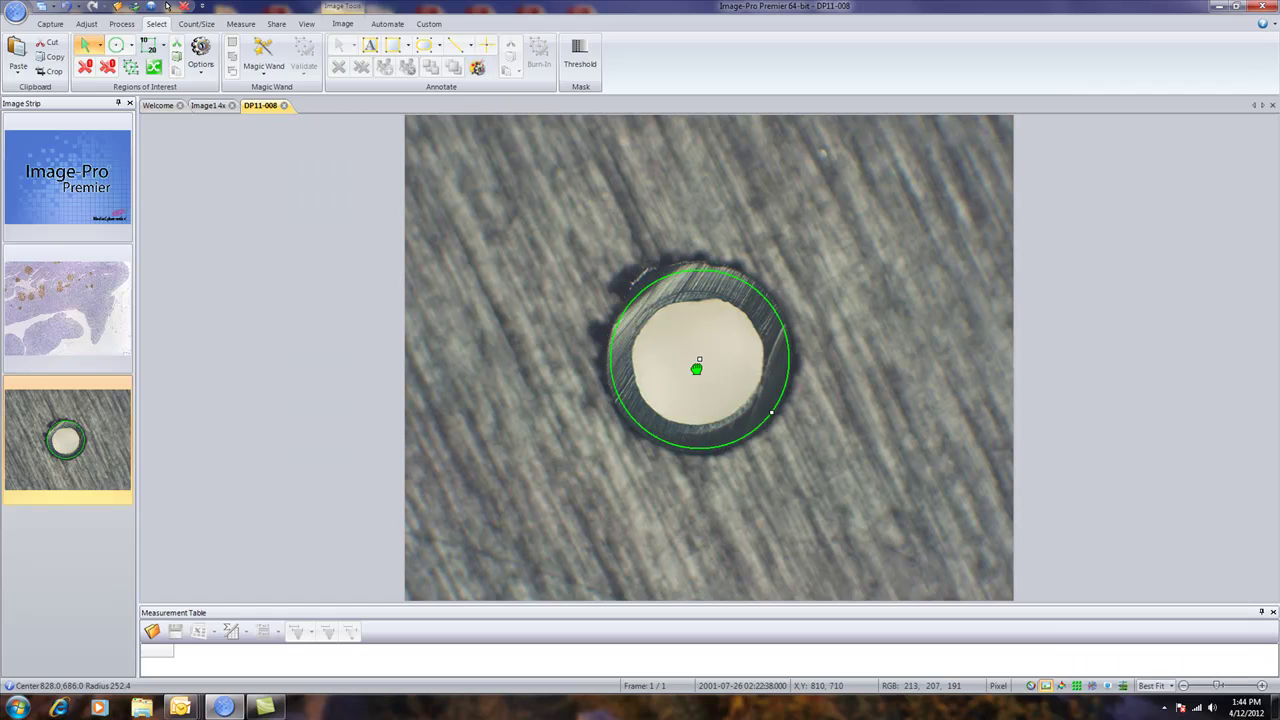
- Draw a small square region at upper left and a larger rectangle region left of the hole
click(131, 45)
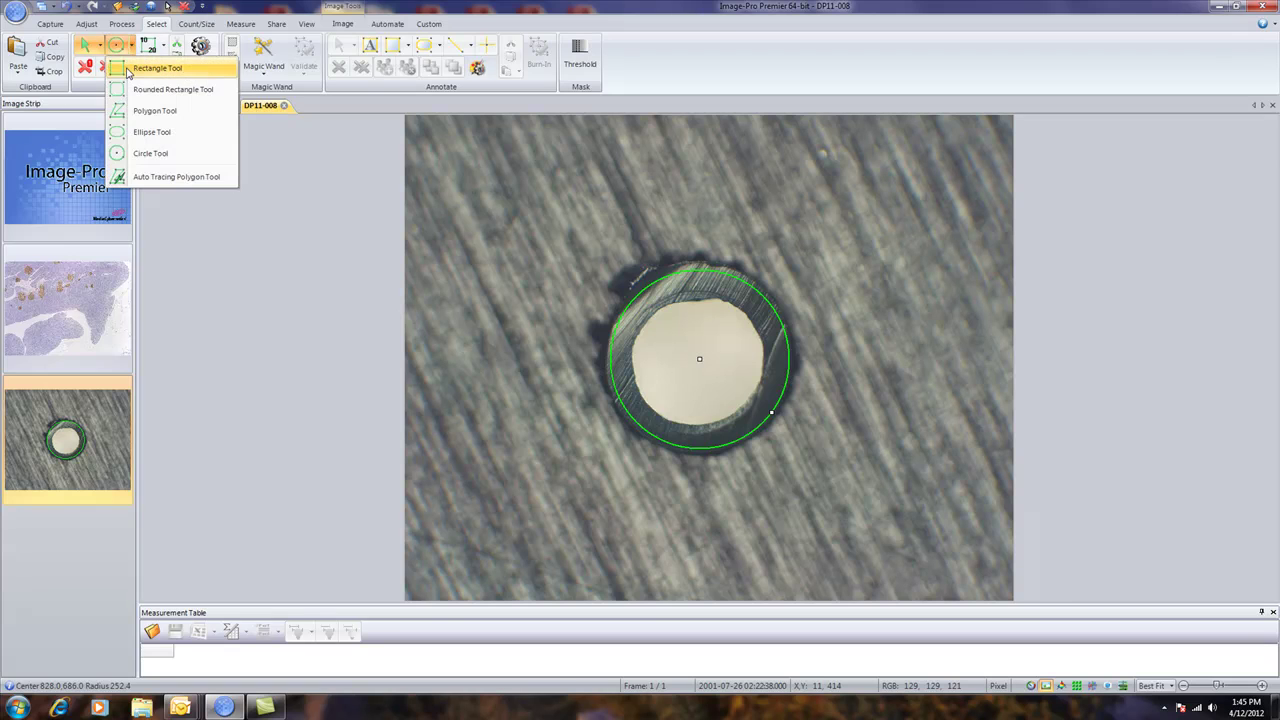
click(130, 68)
click(479, 176)
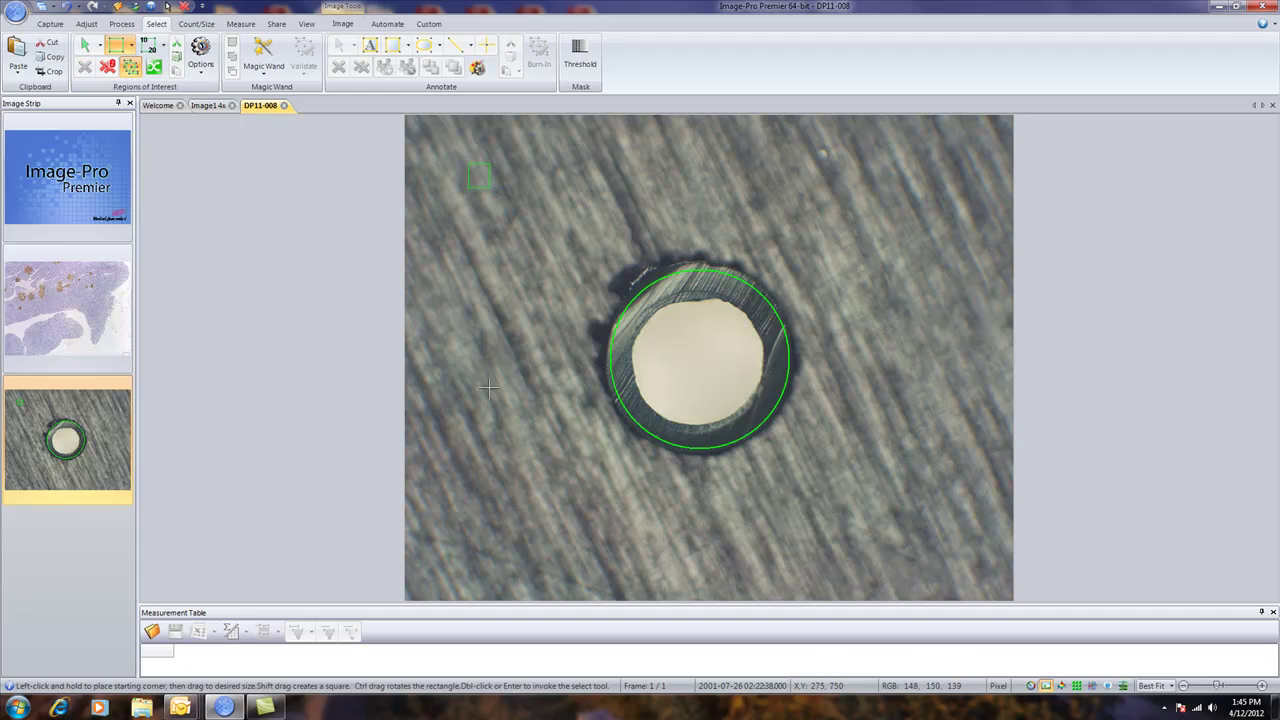
drag(471, 399, 539, 463)
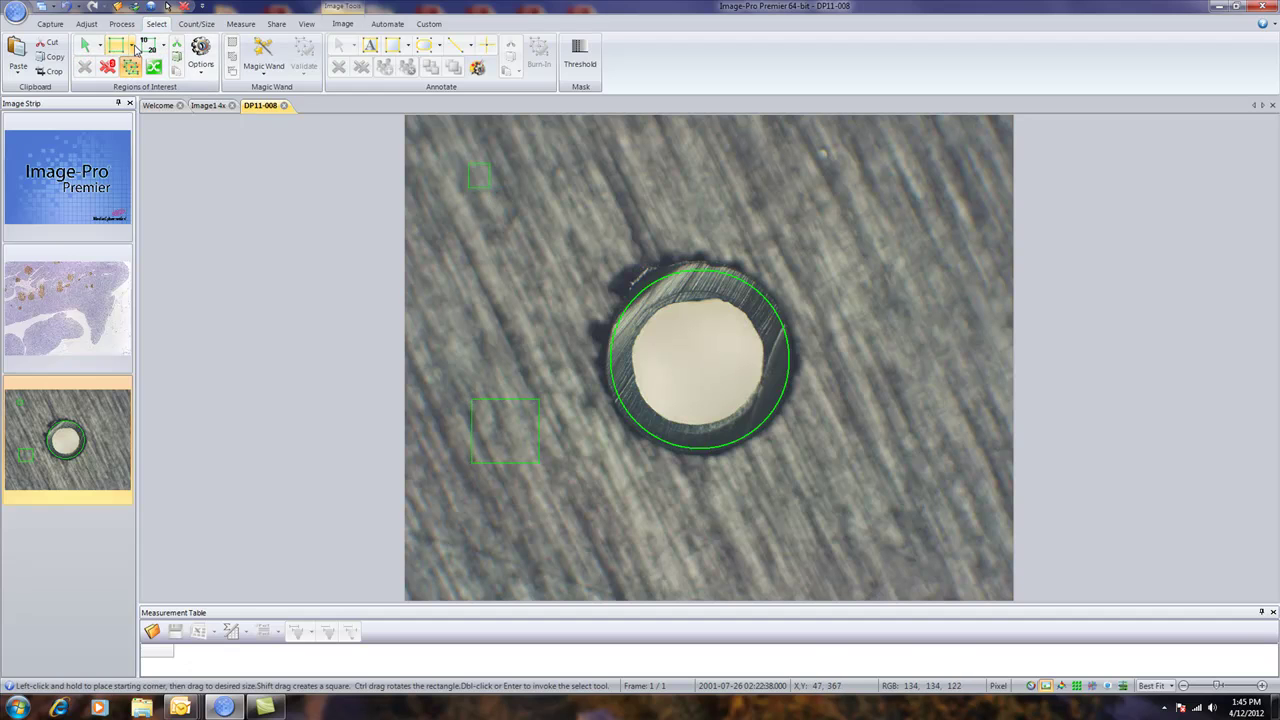
- Trace a freehand polygon region on the metal at the upper right
click(136, 47)
click(145, 110)
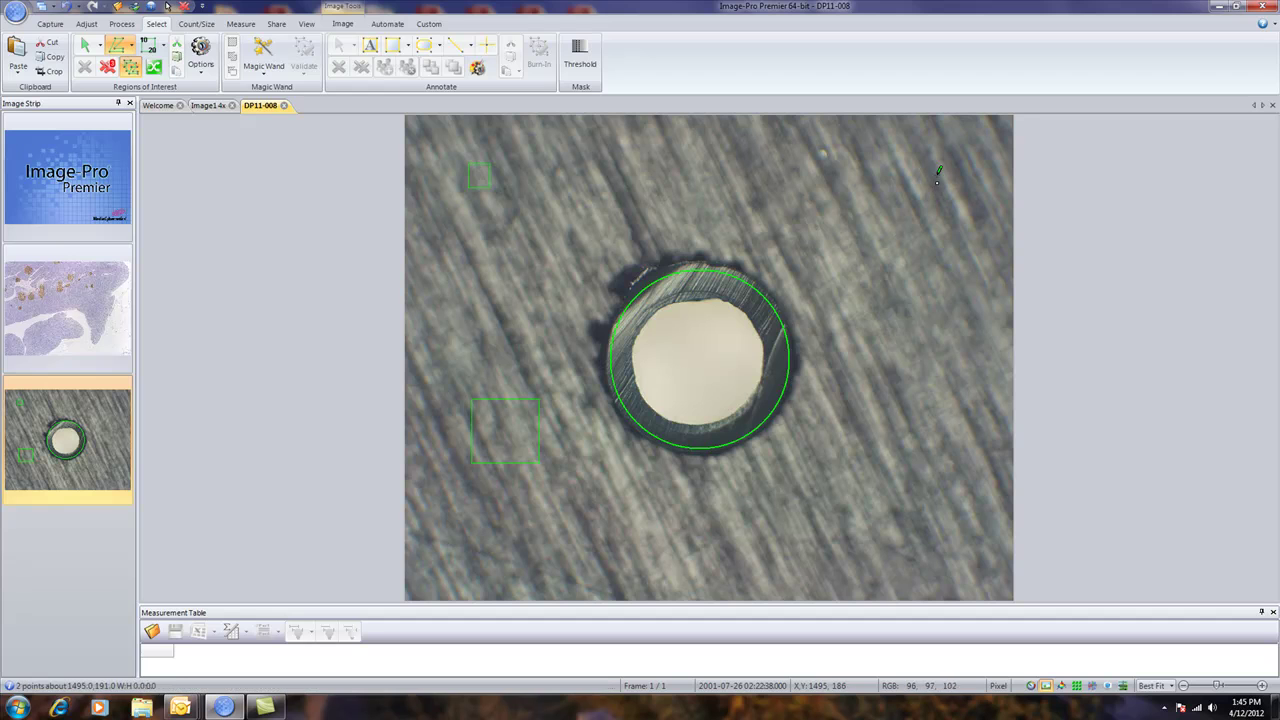
mouse_move(938, 172)
mouse_down()
mouse_move(841, 176)
mouse_move(829, 234)
mouse_move(920, 274)
mouse_move(961, 238)
mouse_move(961, 186)
mouse_up()
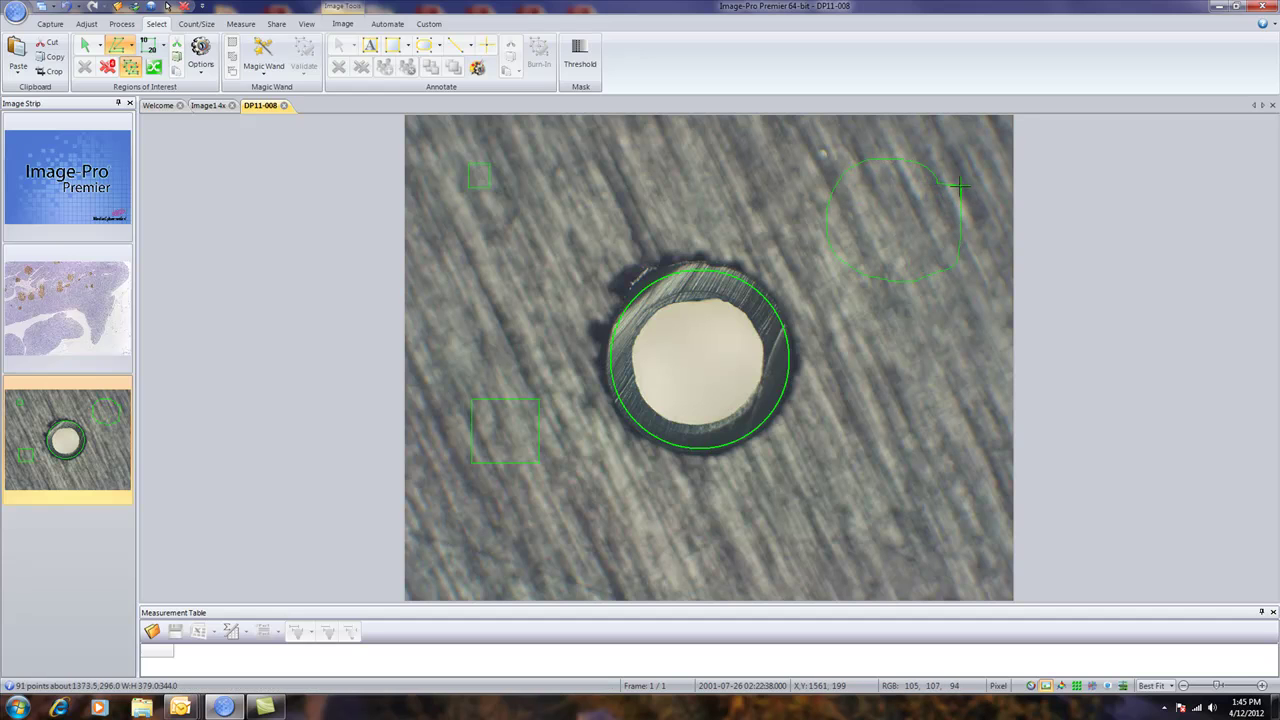
- Clear all regions, draw a new circle around the whole hole (radius 282.2), and enable Multiple ROIs
click(108, 68)
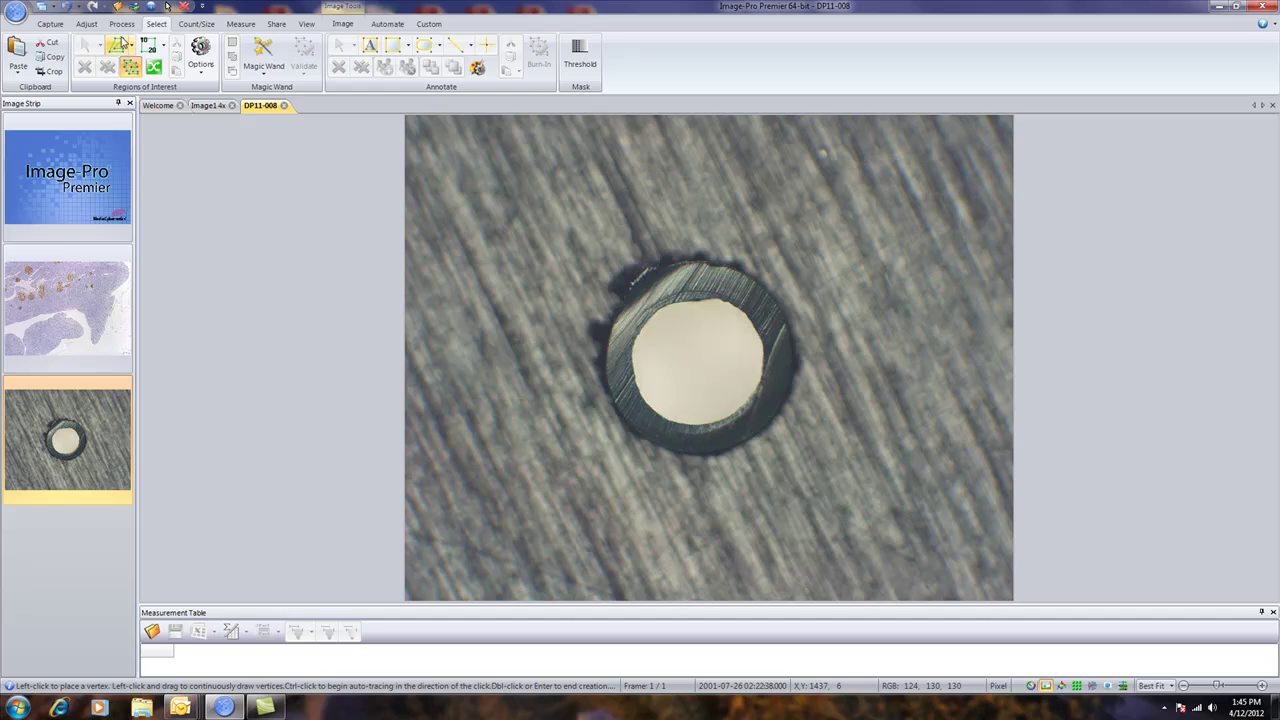
click(130, 46)
click(140, 155)
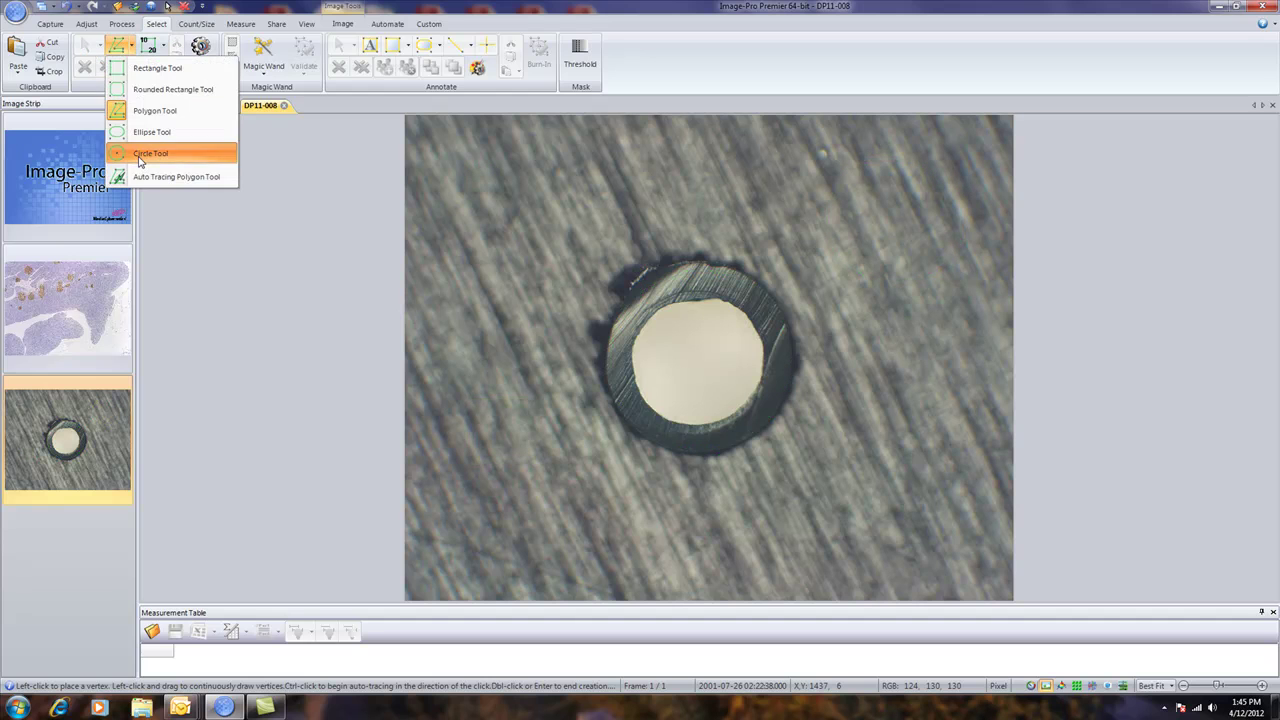
drag(693, 355, 762, 427)
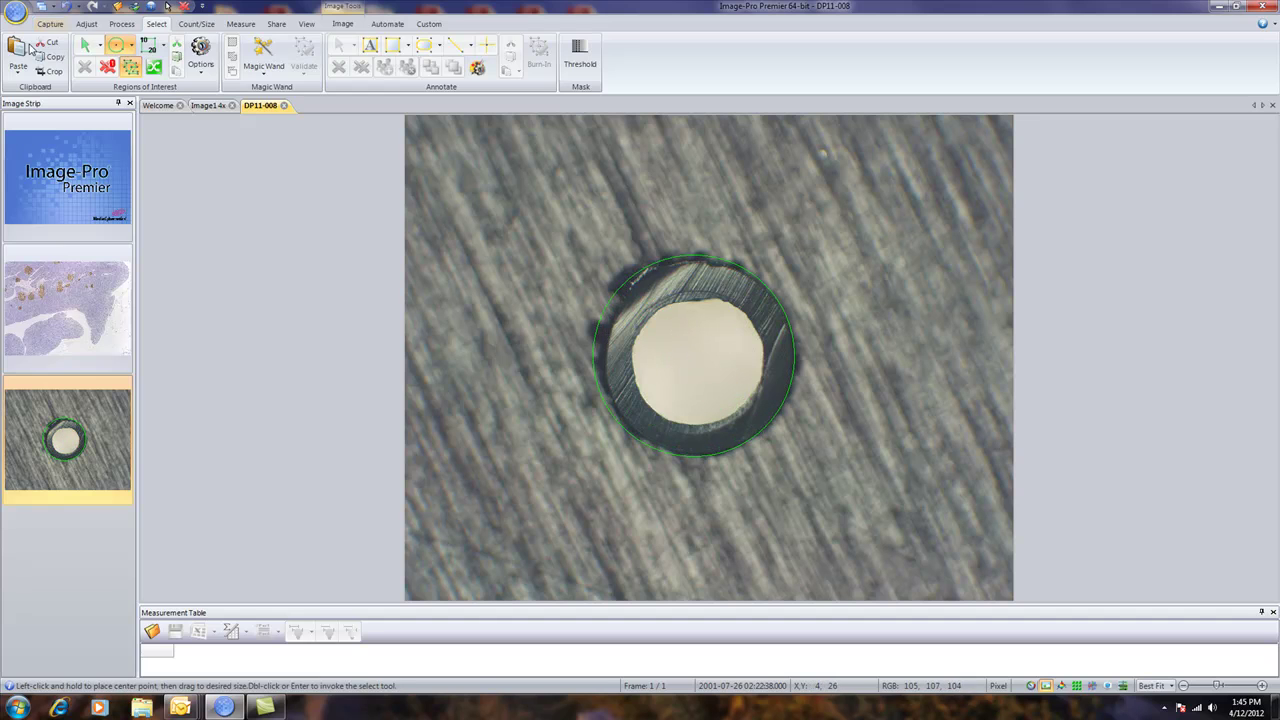
click(85, 45)
click(709, 352)
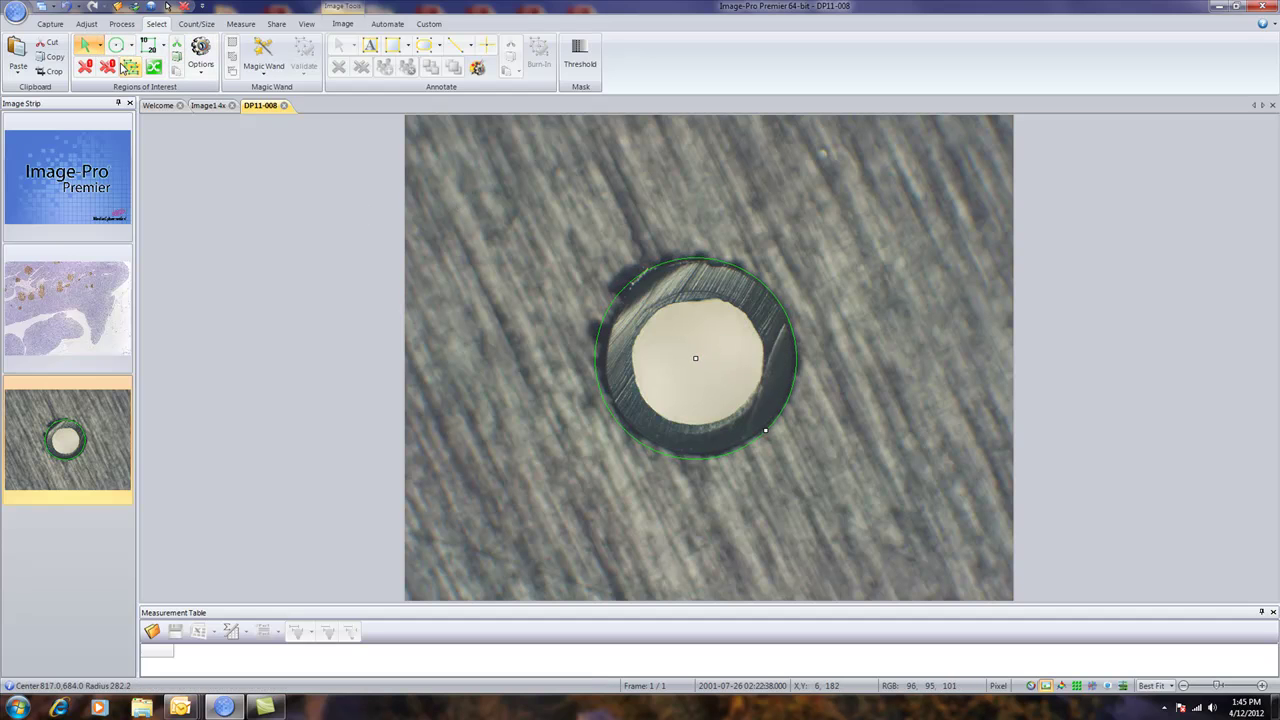
click(123, 65)
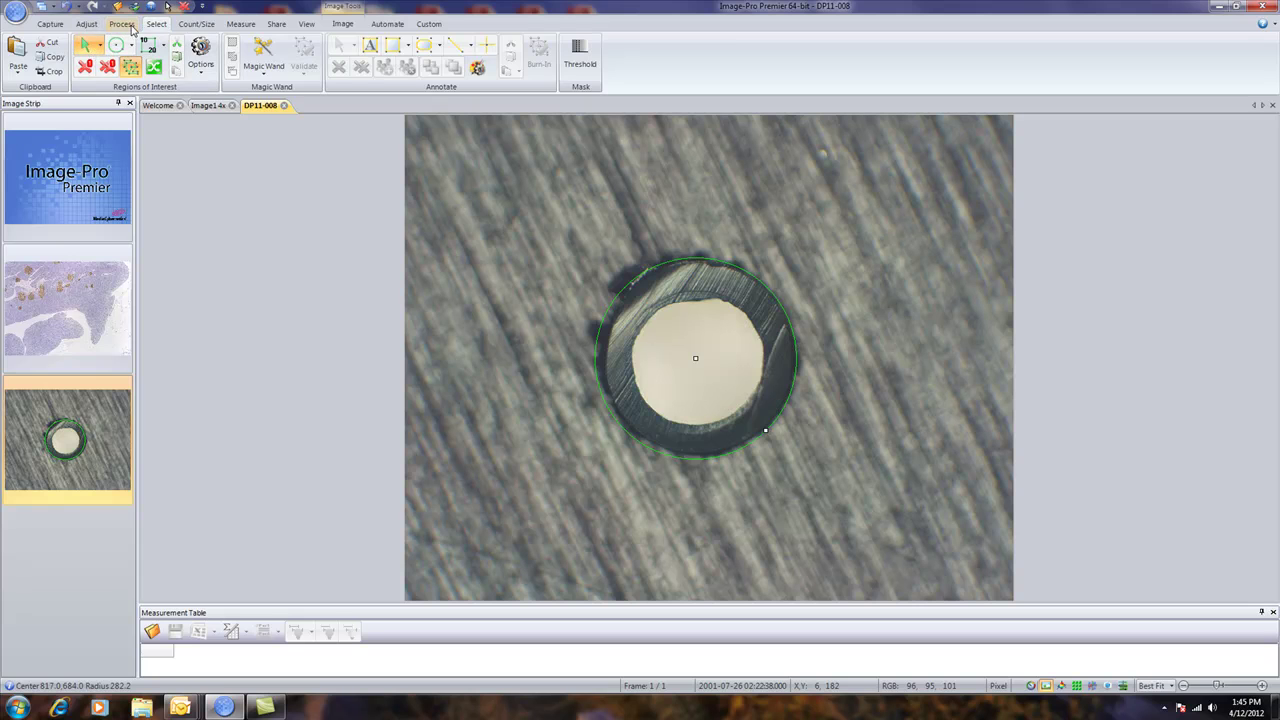
- Open Process > 2D Filters and select the High-Gaussian enhancement filter (7x7 kernel, strength 100, 1 pass)
click(121, 24)
click(333, 50)
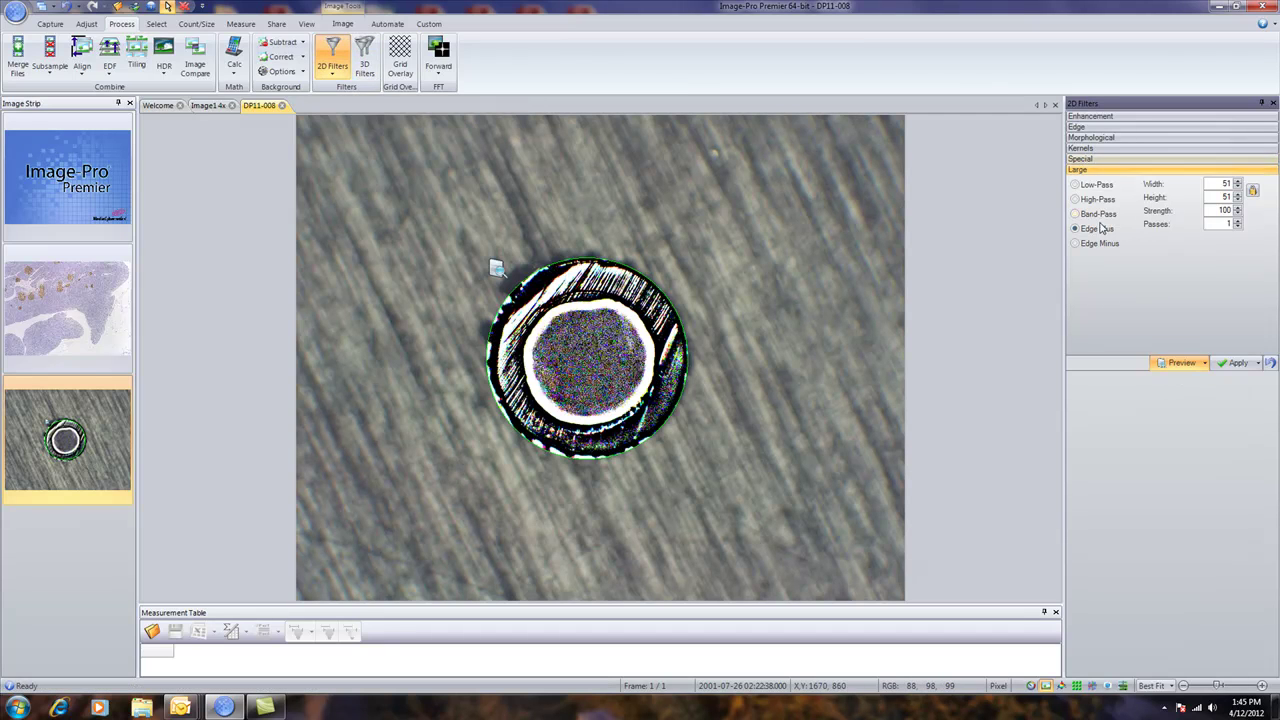
click(1088, 118)
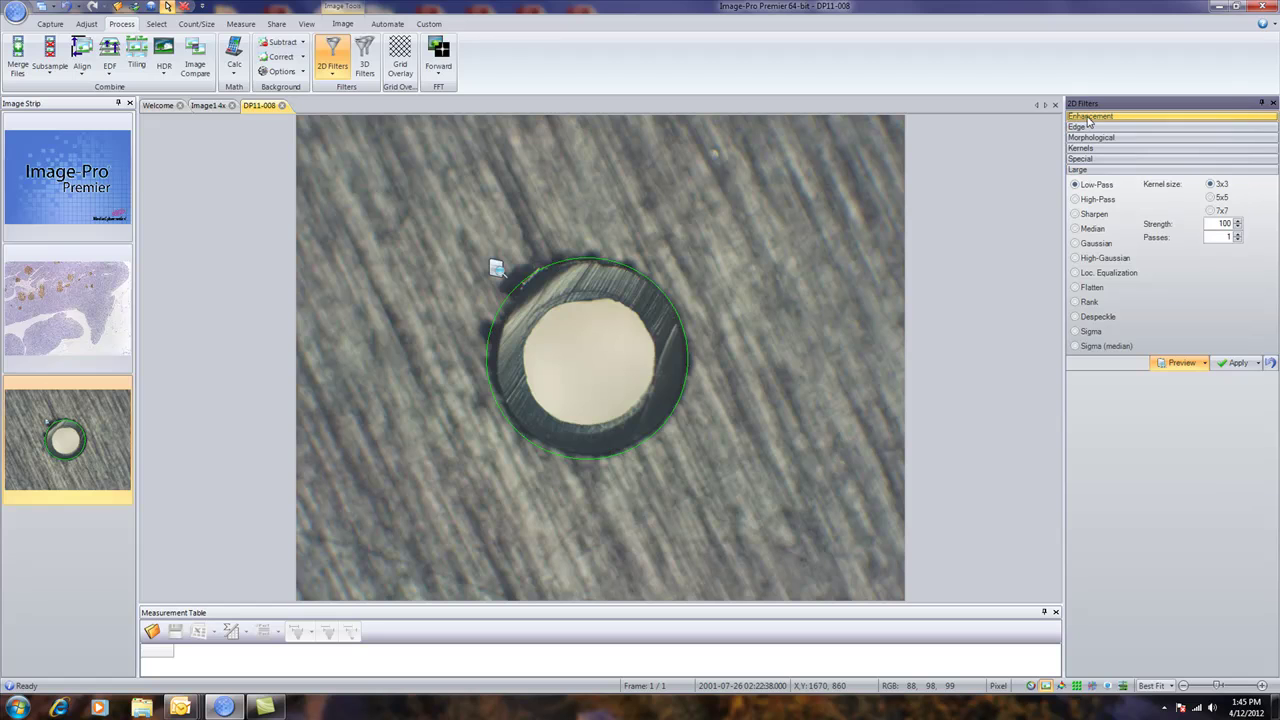
click(1086, 246)
click(1081, 260)
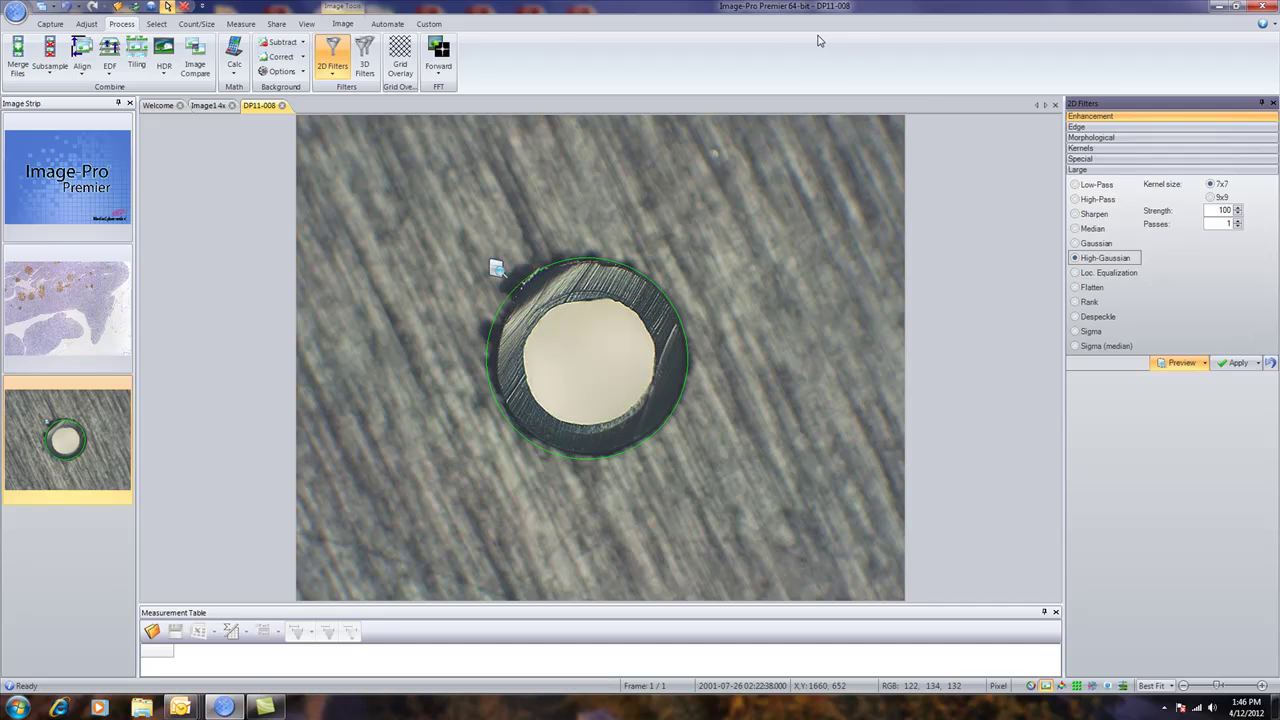
click(156, 24)
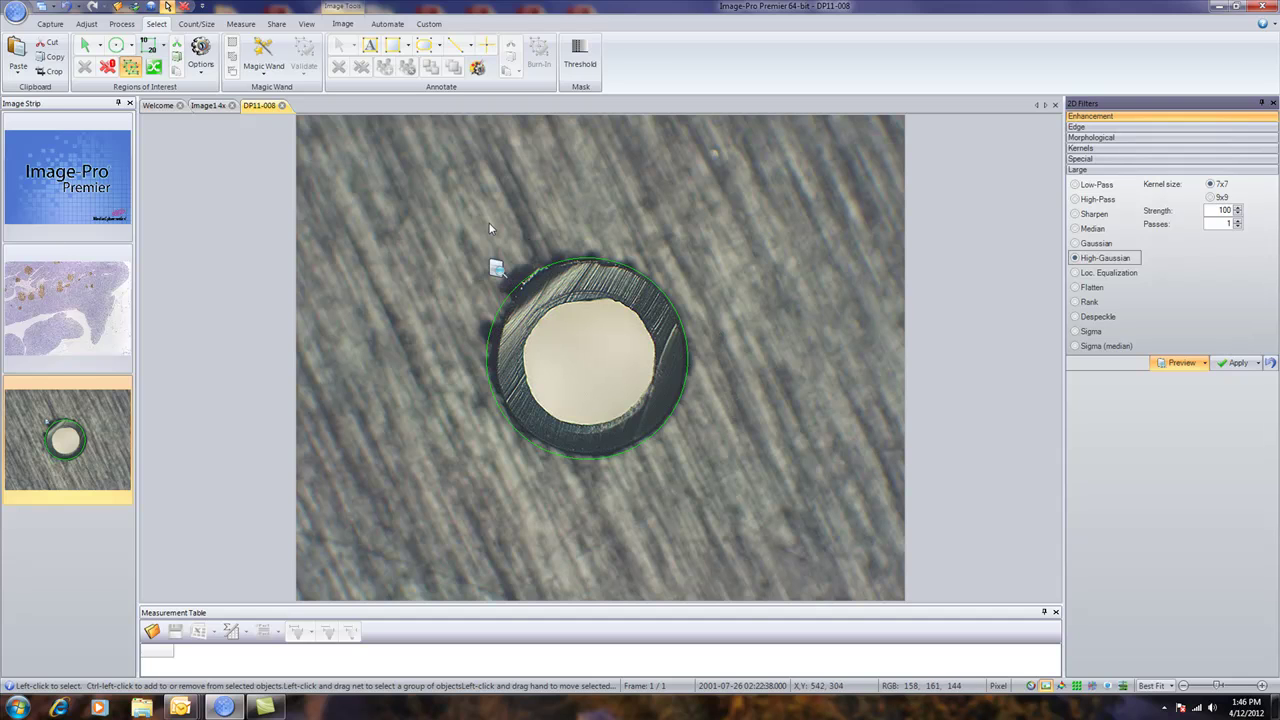
- Preview Loc. Equalization (Linear, window size 30) and shift the circle region right to 918,680
click(205, 76)
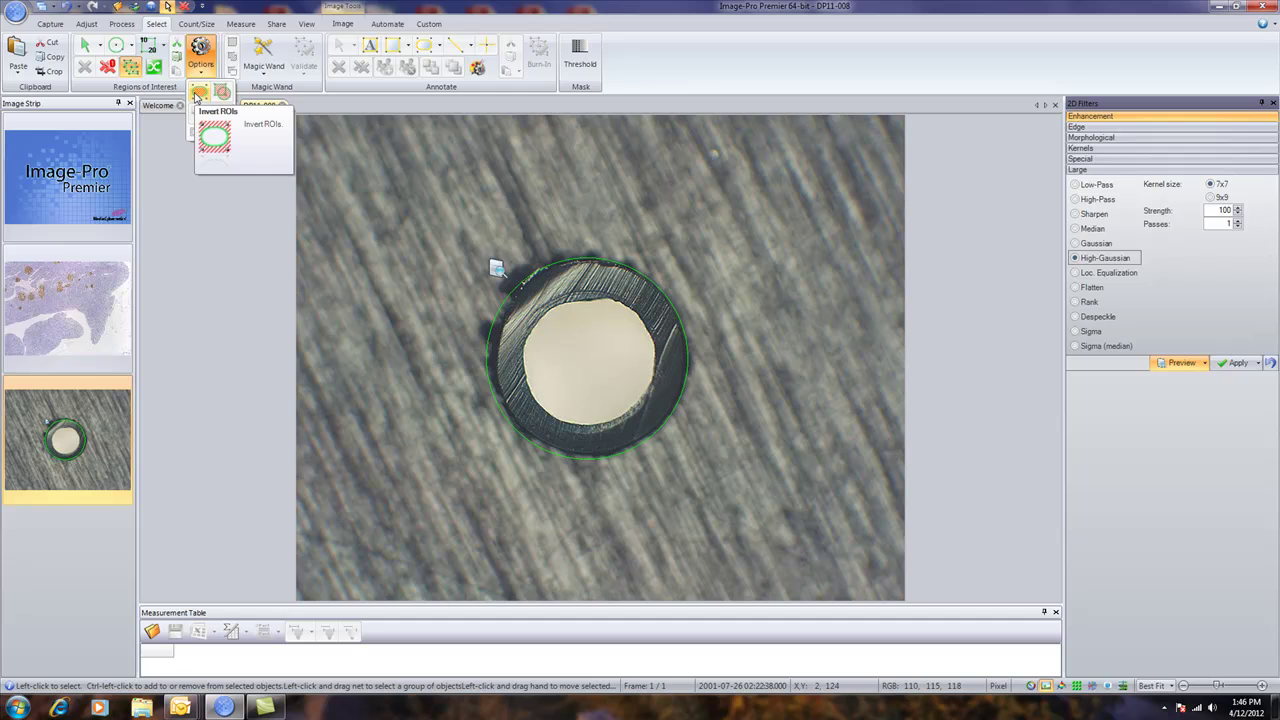
click(197, 93)
click(201, 55)
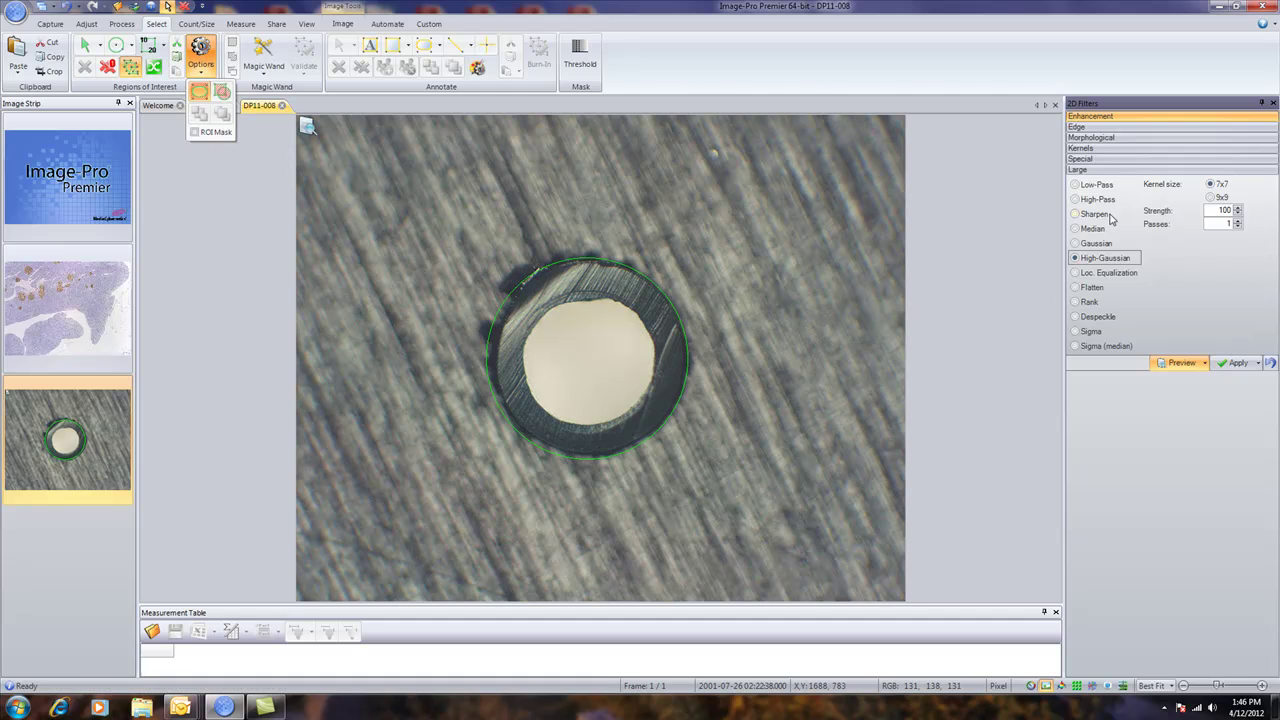
click(1093, 244)
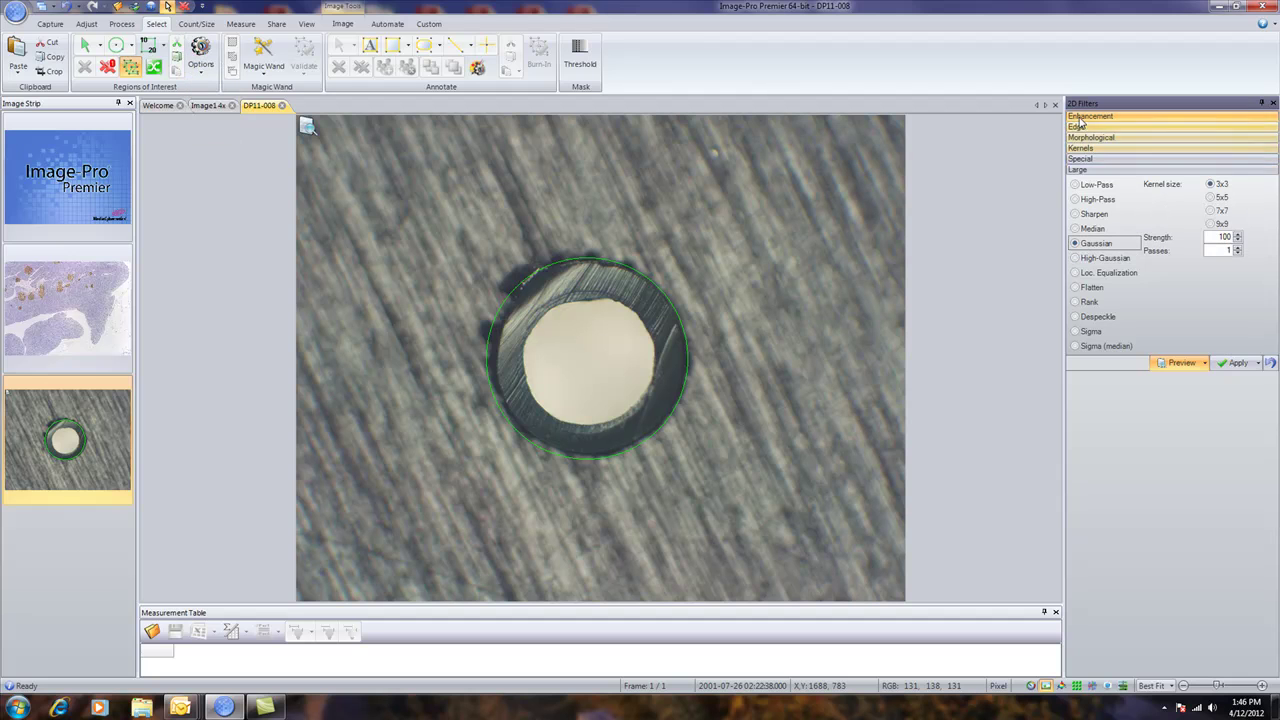
click(1096, 274)
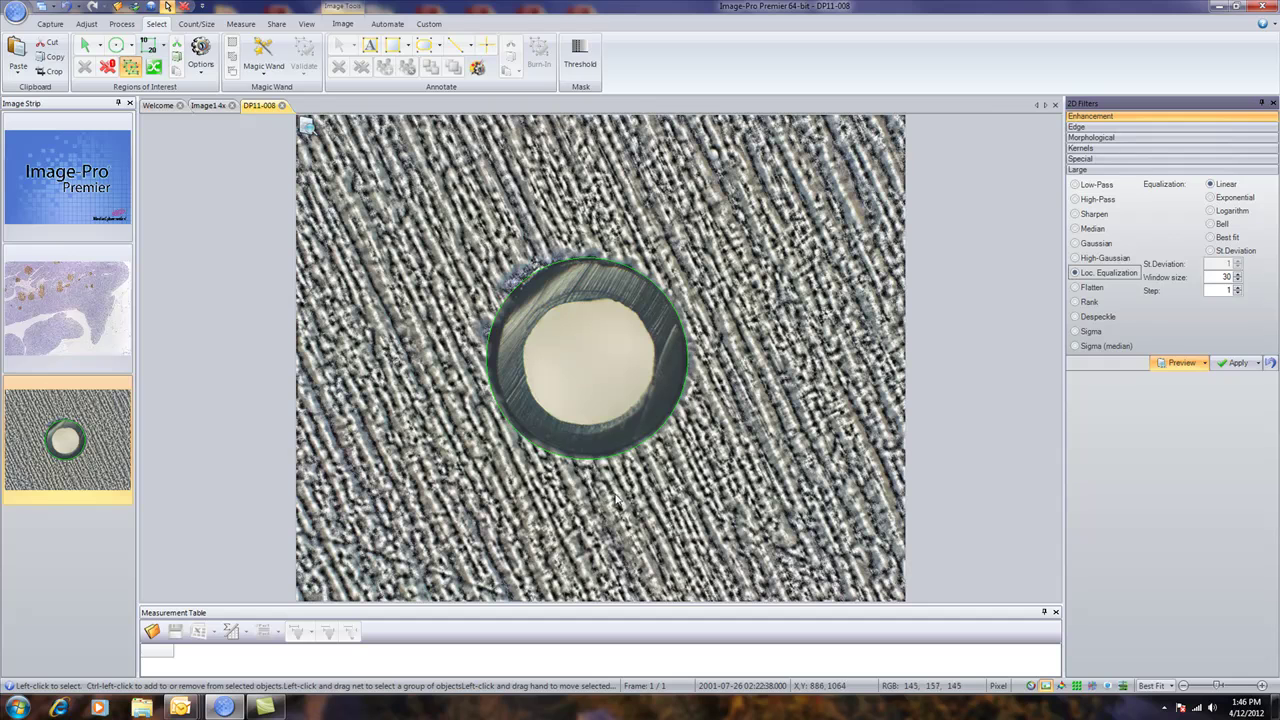
drag(580, 349, 617, 343)
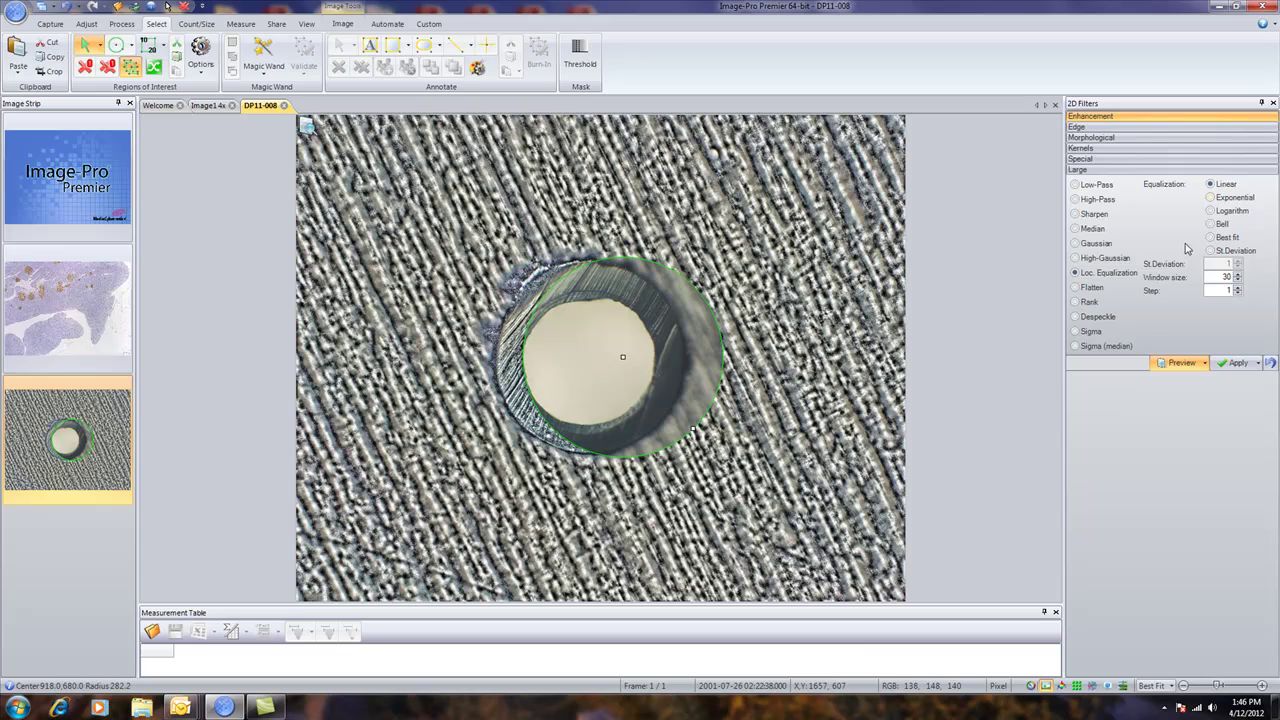
- Close the filter preview and shrink the circle to radius 120.9, centred at 828,693 on the bright floor
click(1272, 103)
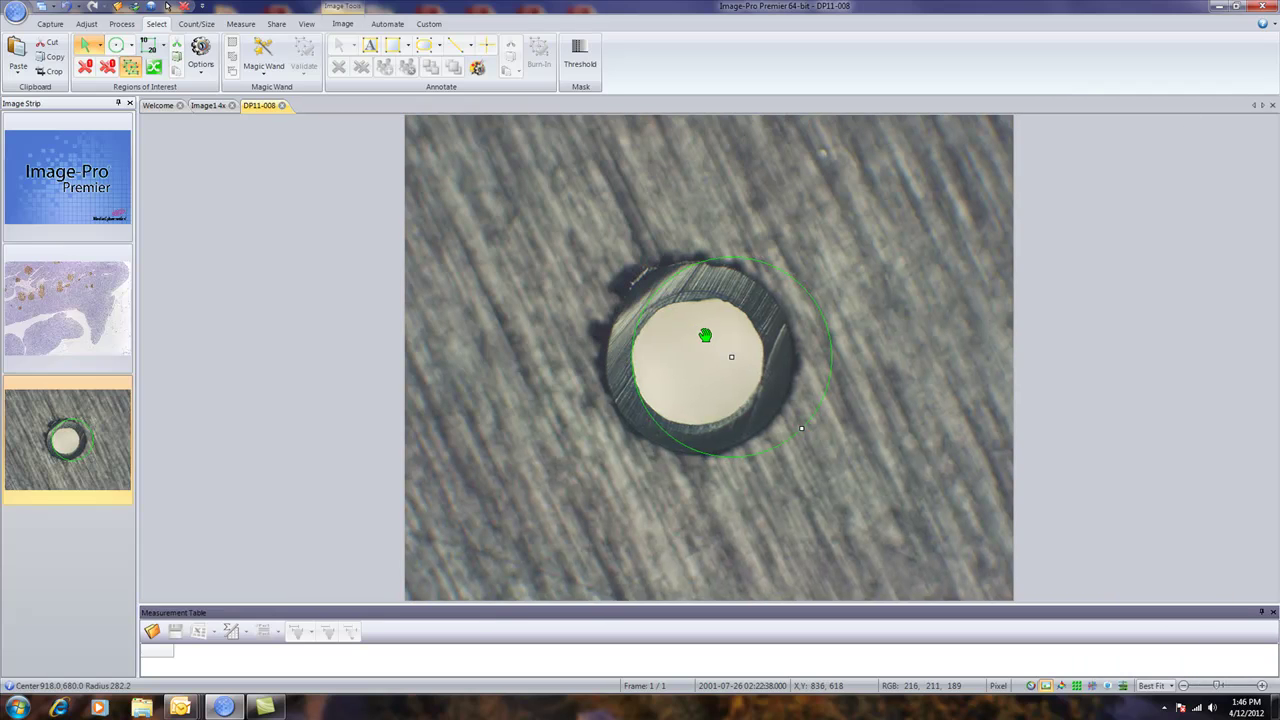
drag(700, 337, 704, 363)
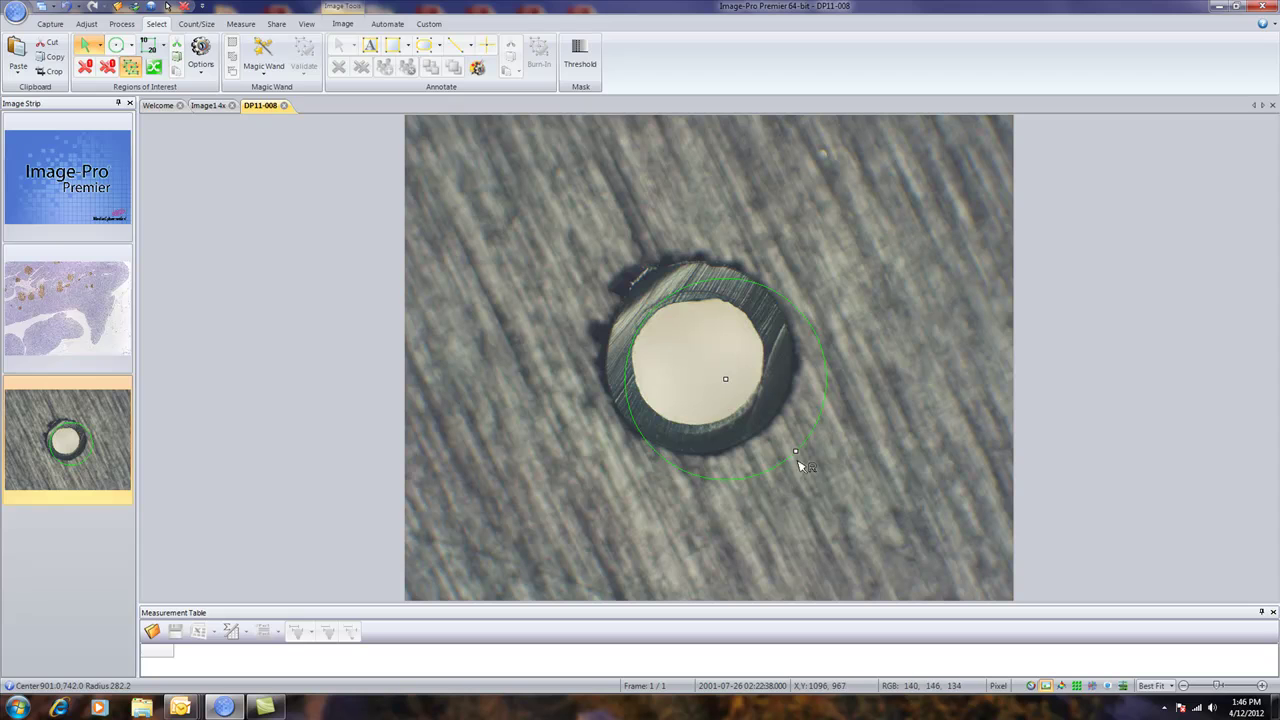
drag(795, 452, 679, 337)
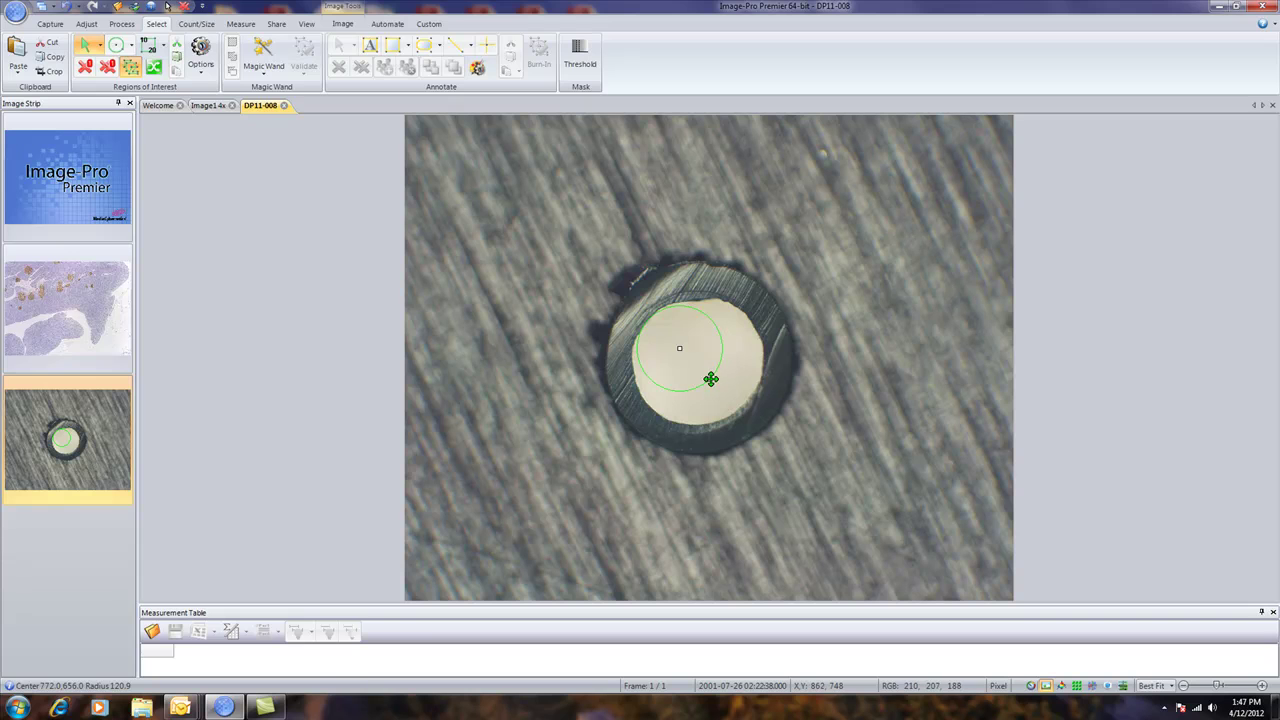
drag(717, 383, 742, 394)
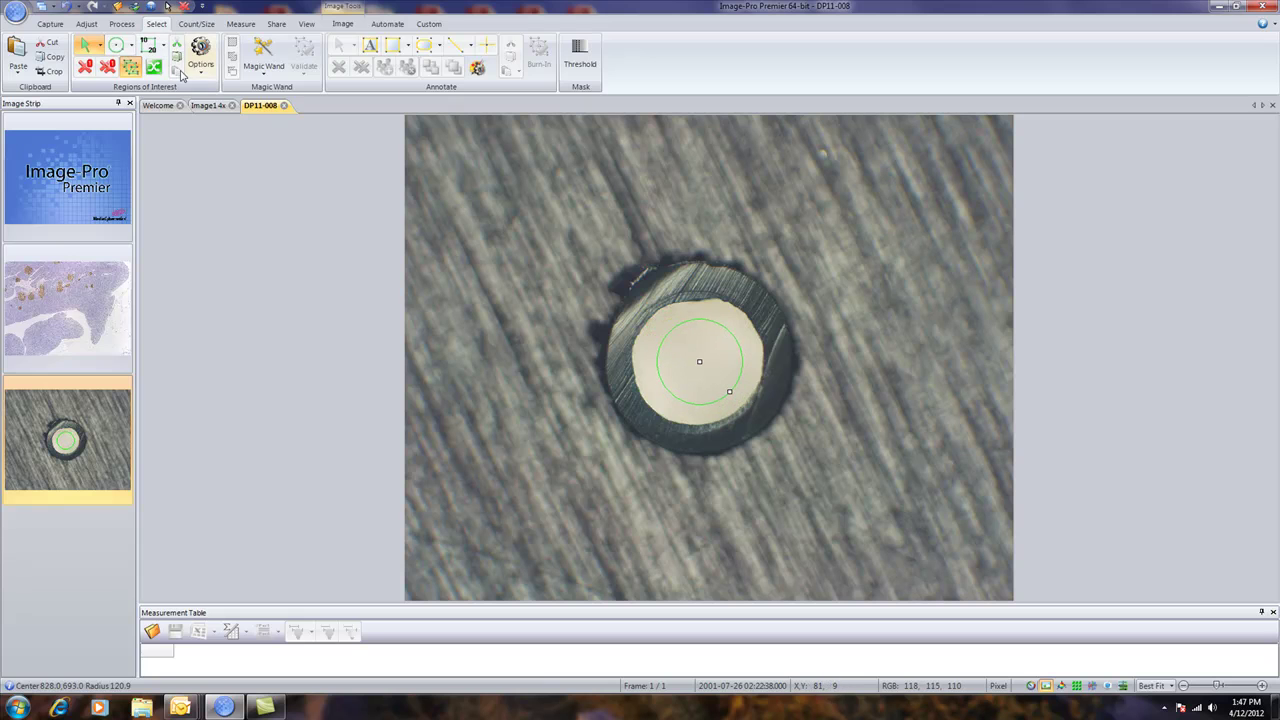
- Draw a rounded rectangle region around the dark ring, sized 551×570 and centred at 830.5,688
click(130, 46)
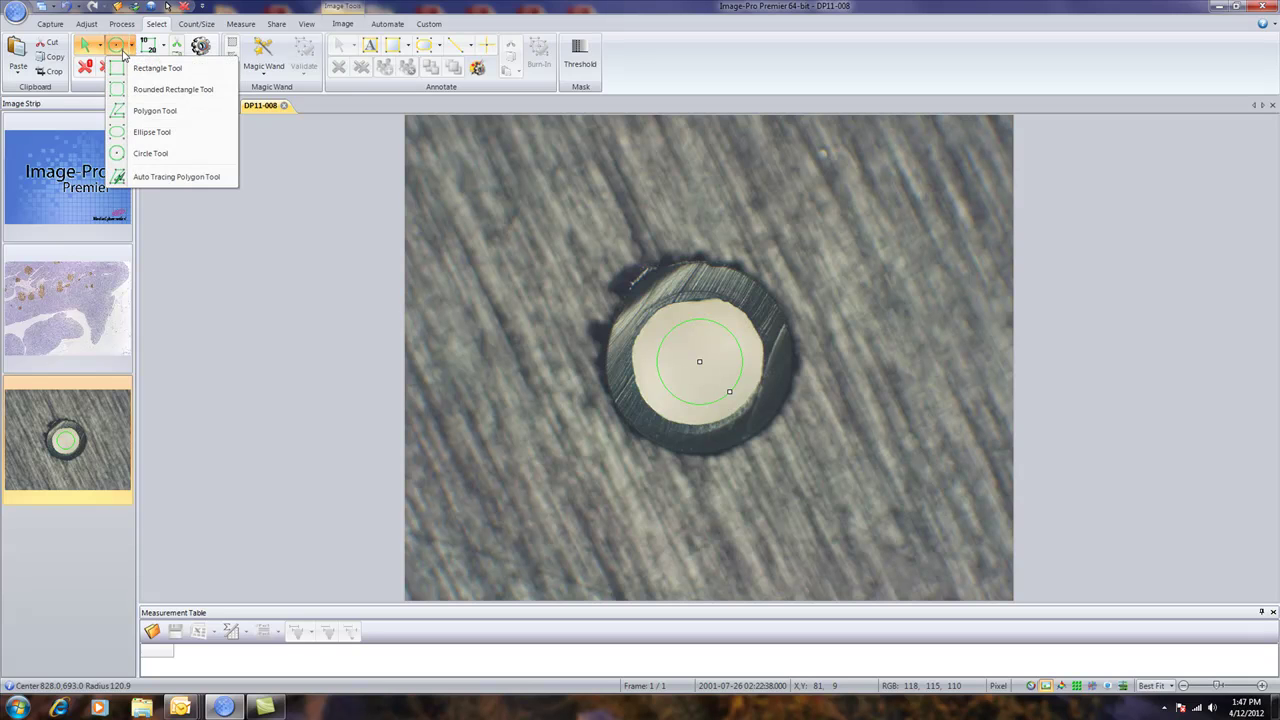
click(150, 63)
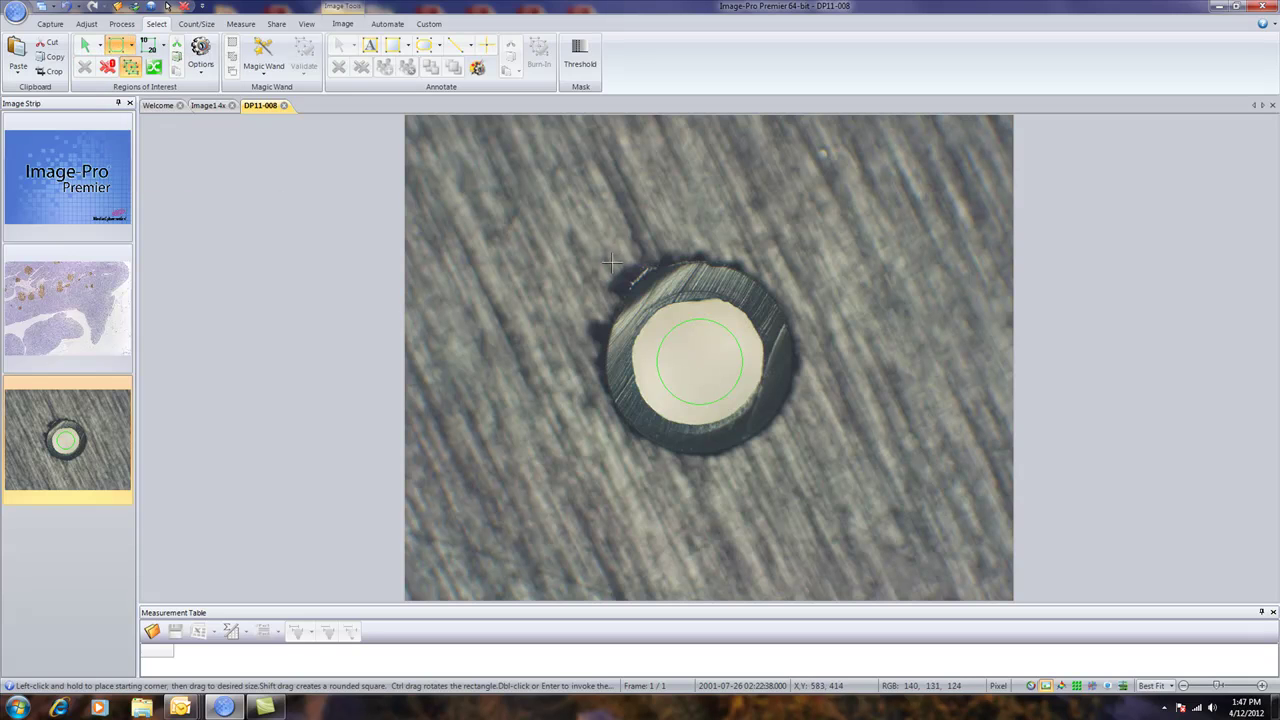
mouse_move(611, 261)
mouse_down()
mouse_move(722, 432)
mouse_move(849, 471)
mouse_move(787, 453)
mouse_up()
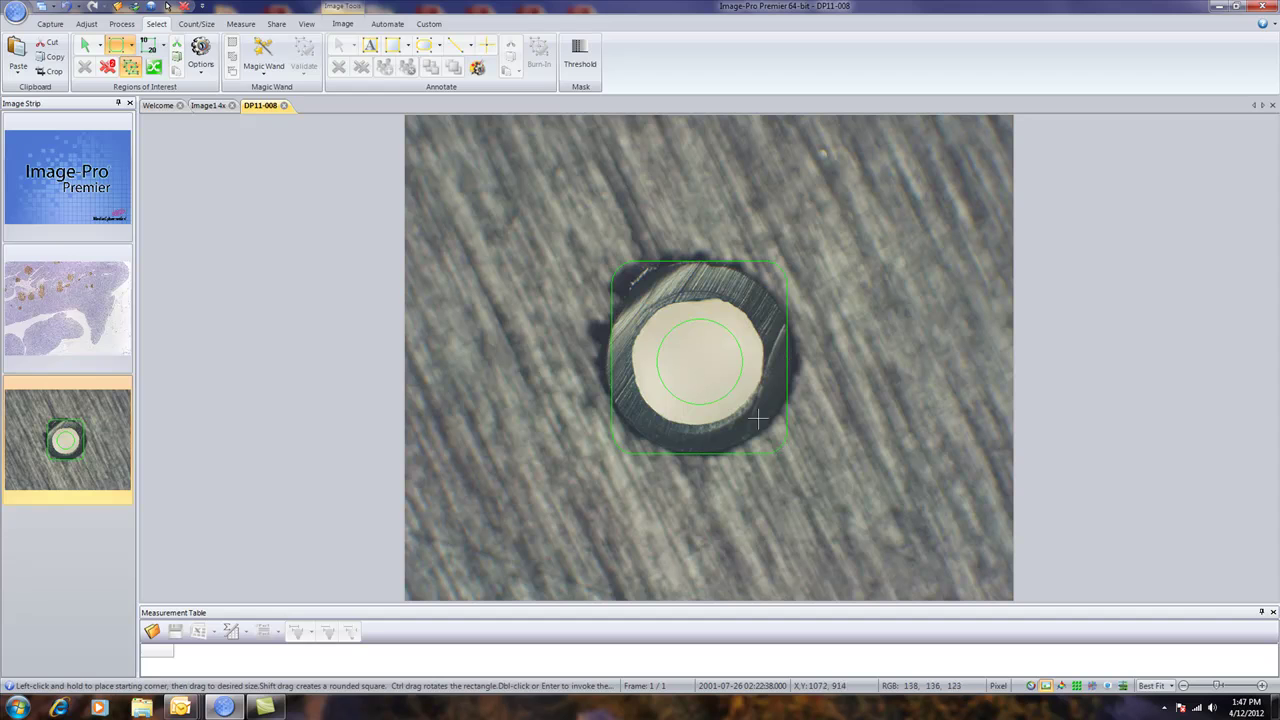
key(Escape)
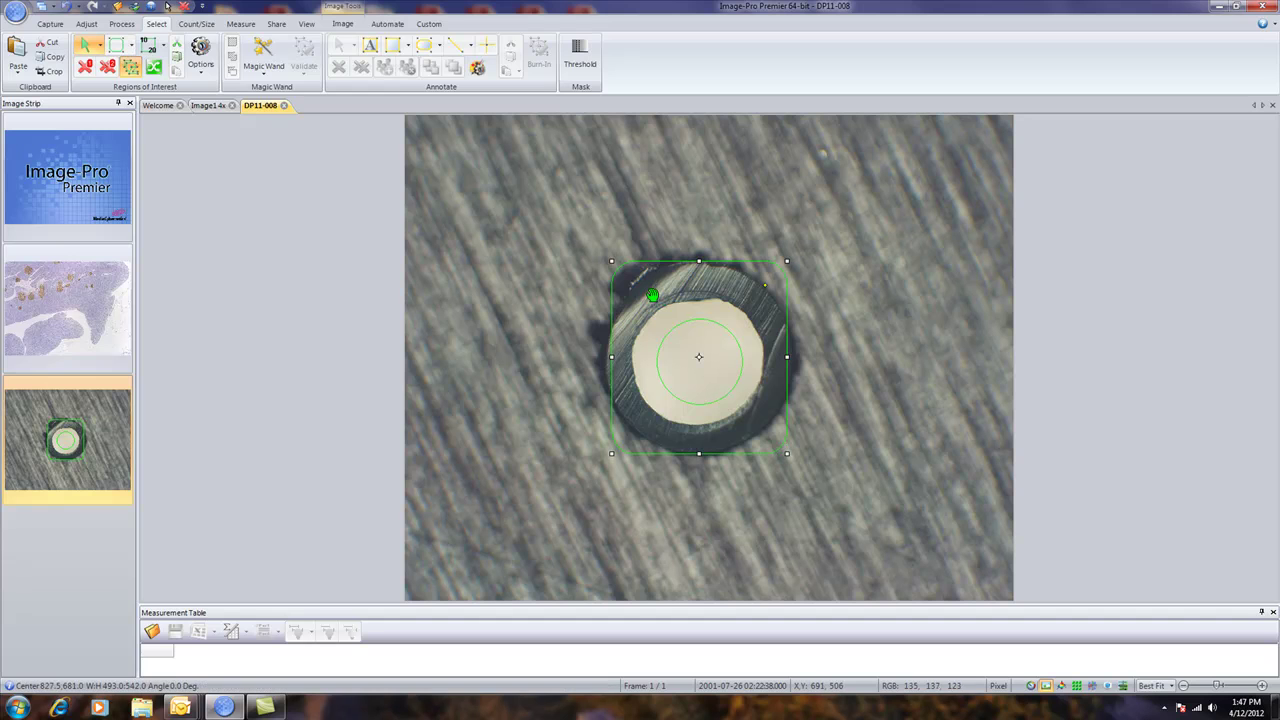
drag(621, 272, 612, 267)
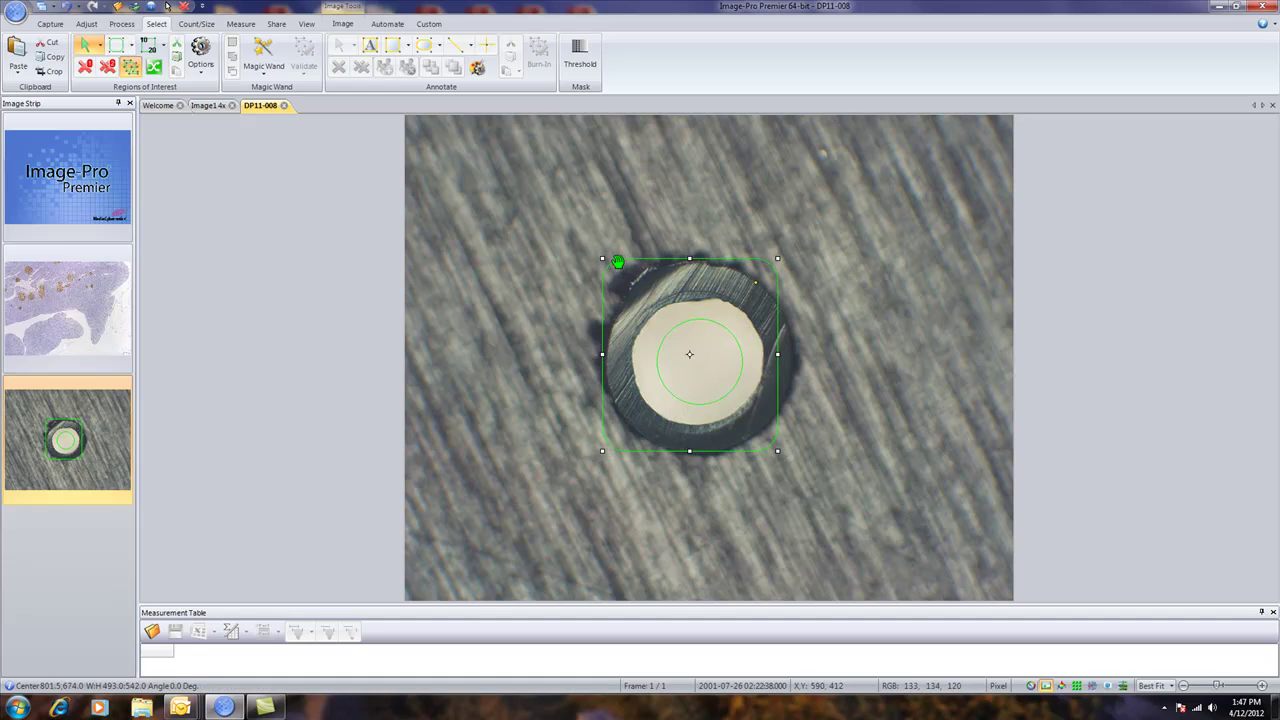
drag(777, 451, 798, 461)
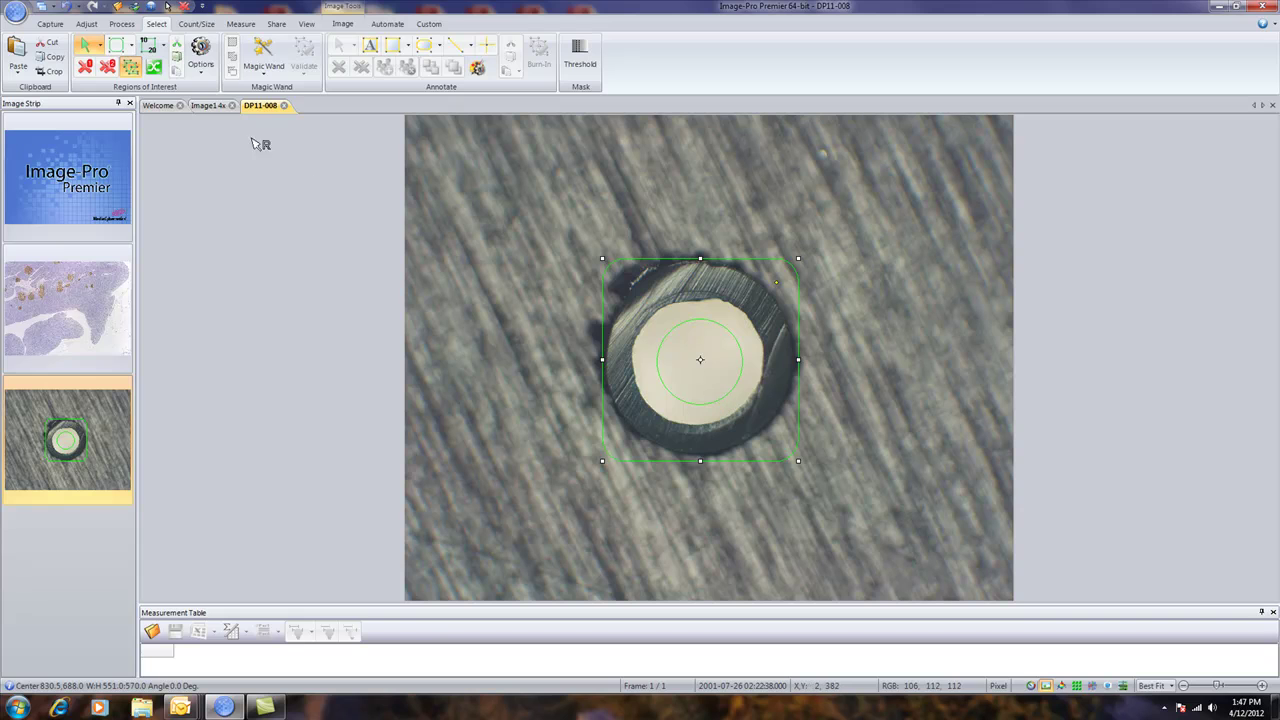
- Turn on XOR ROIs in the region Options so the rectangle and circle combine into a ring
click(202, 76)
click(201, 78)
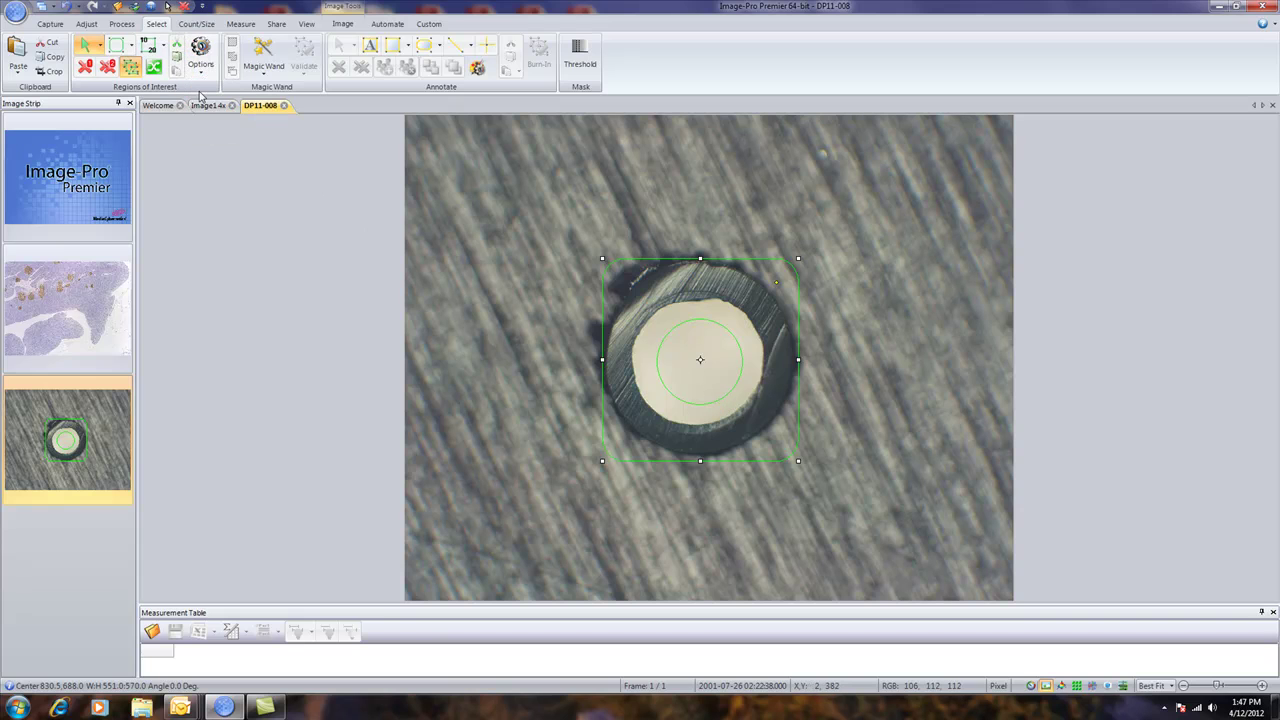
click(201, 78)
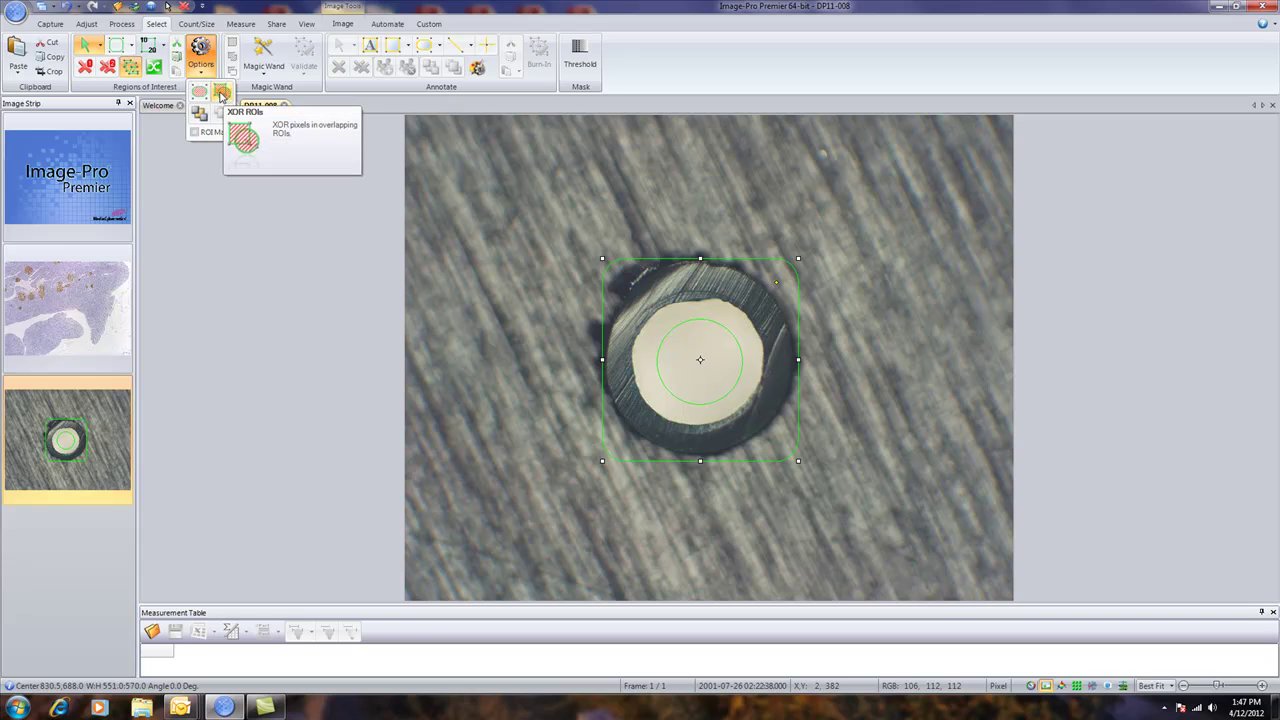
click(222, 93)
click(201, 62)
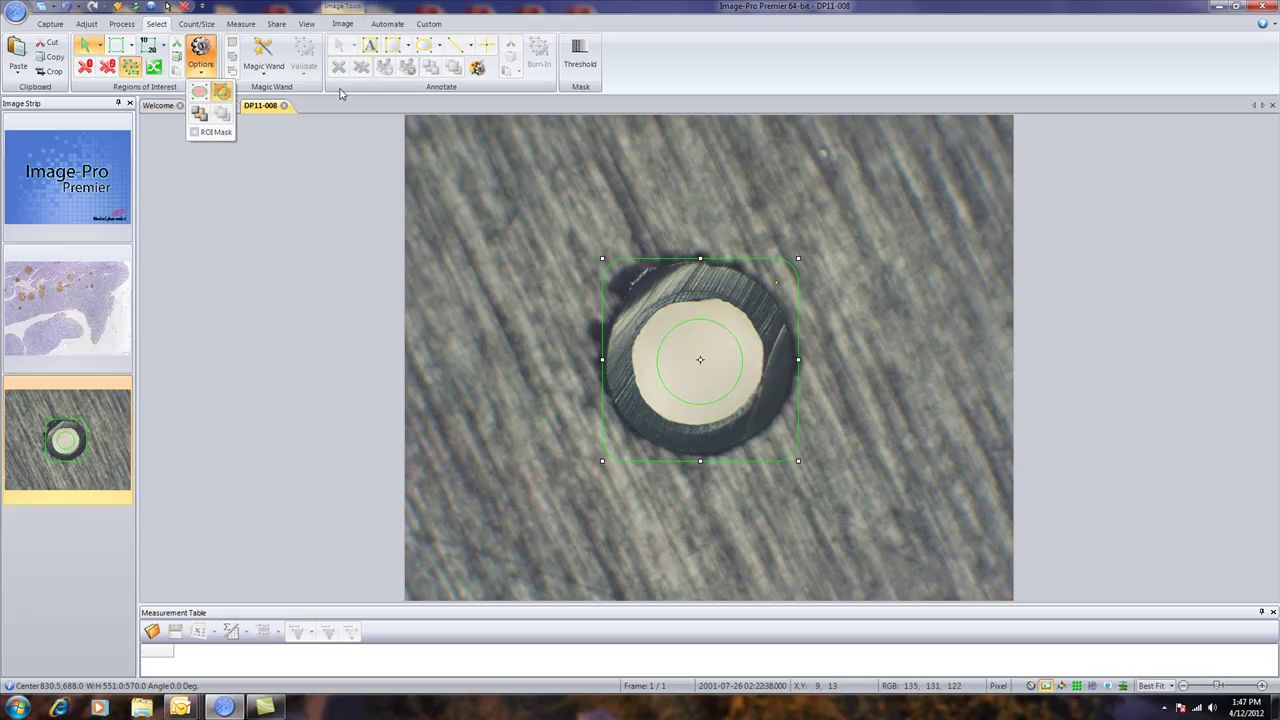
click(123, 26)
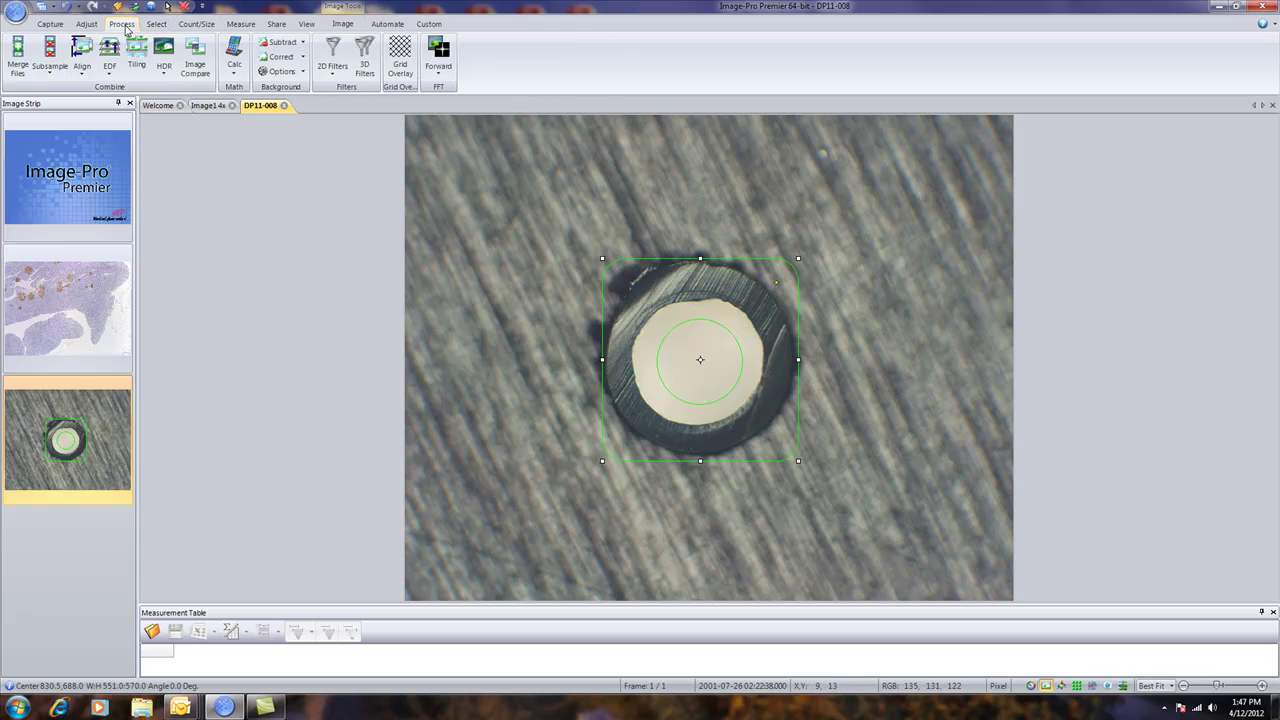
click(334, 55)
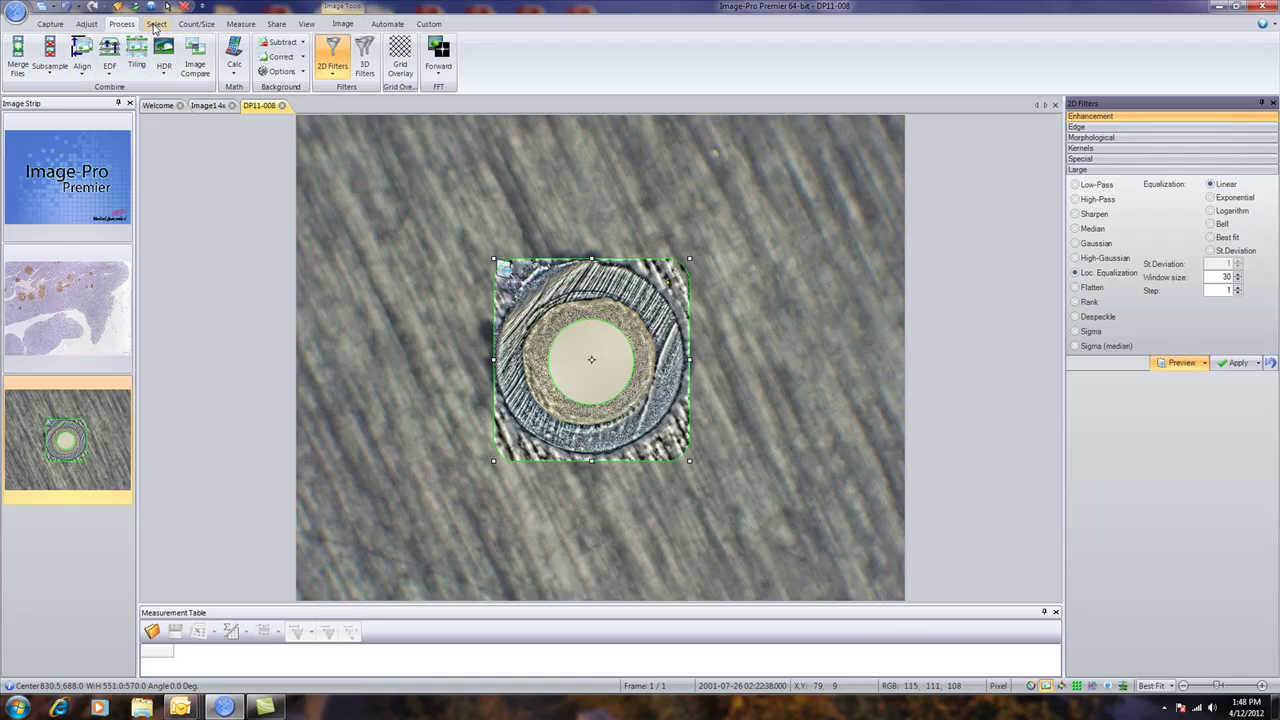
click(1273, 103)
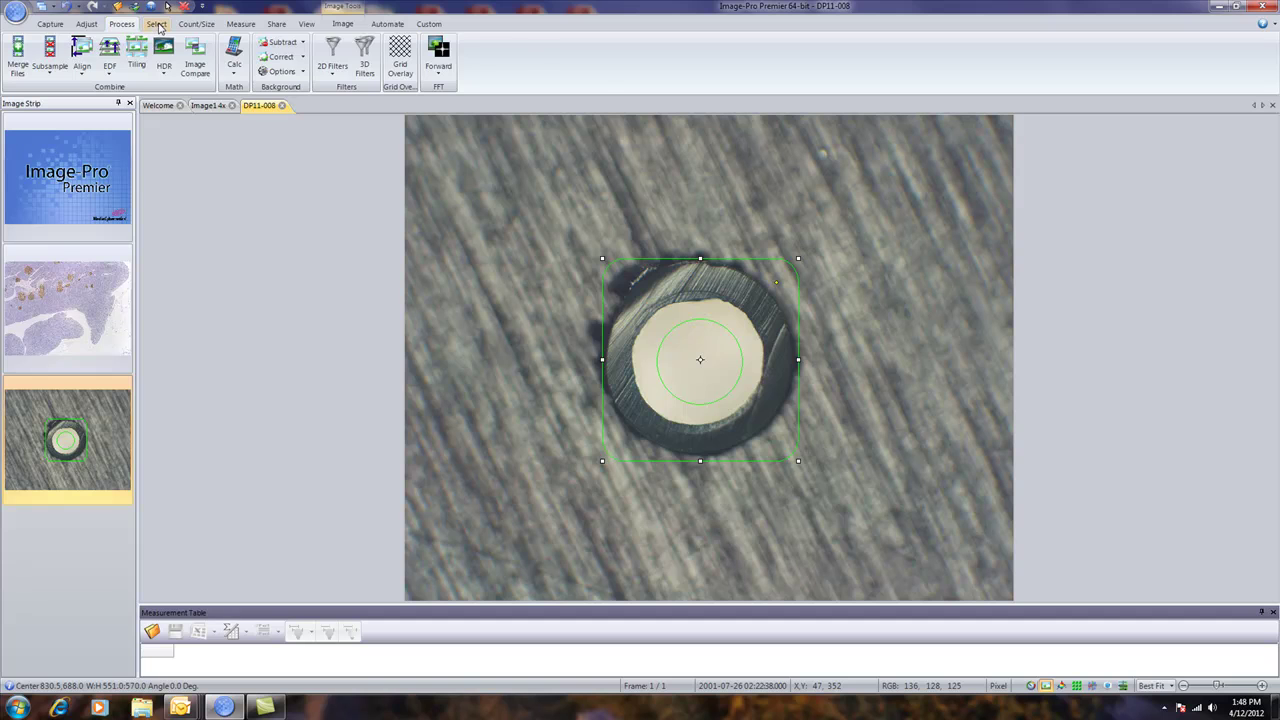
- Drag both regions to the upper left, then move the rectangle alone back over the hole
click(157, 24)
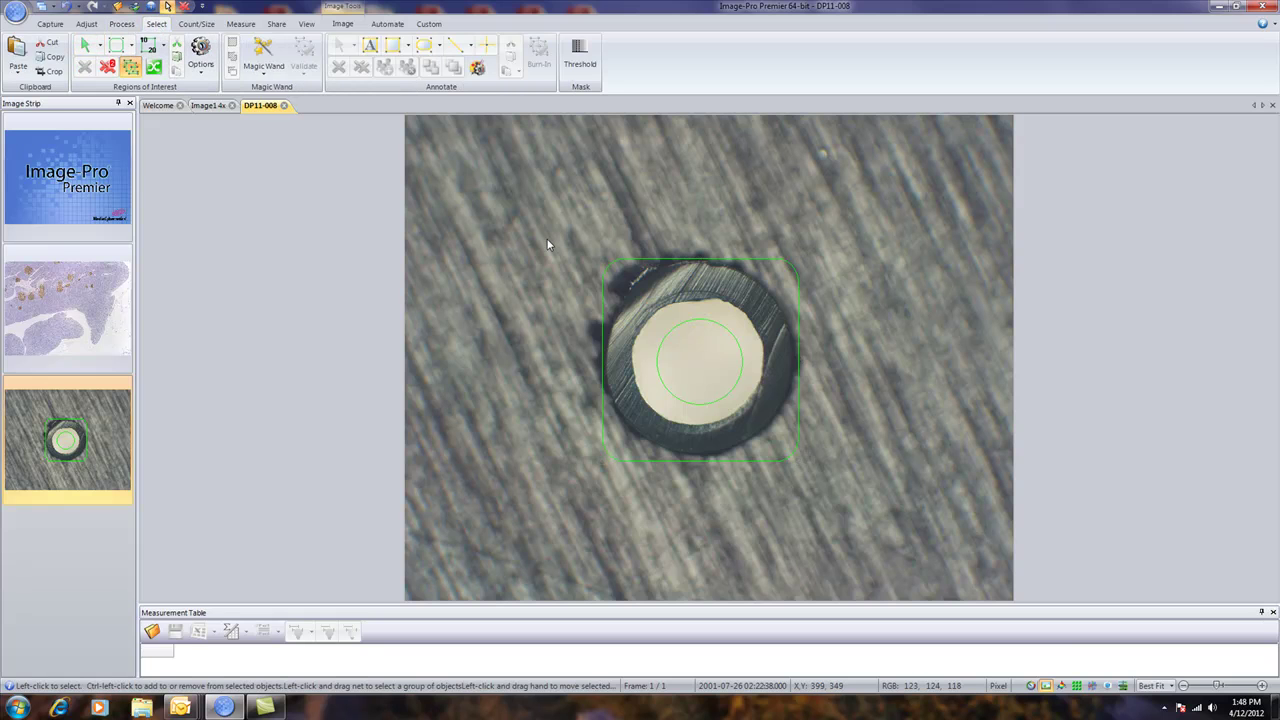
click(85, 45)
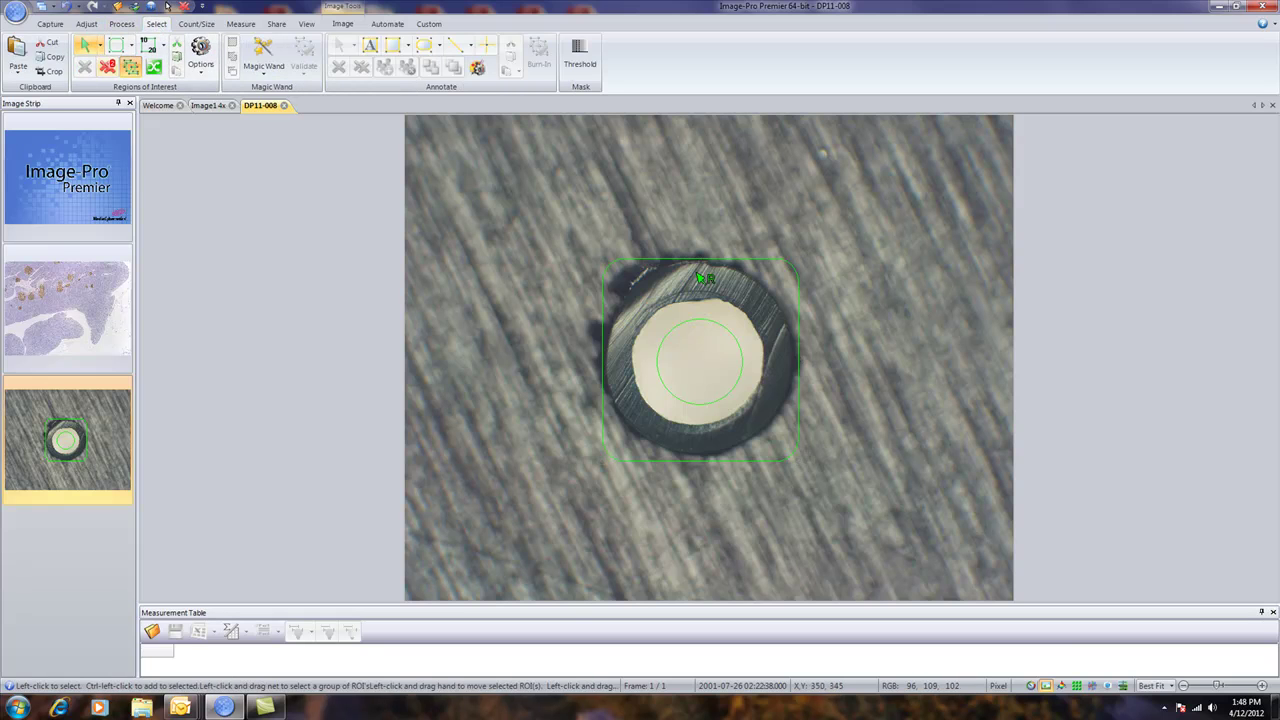
click(677, 326)
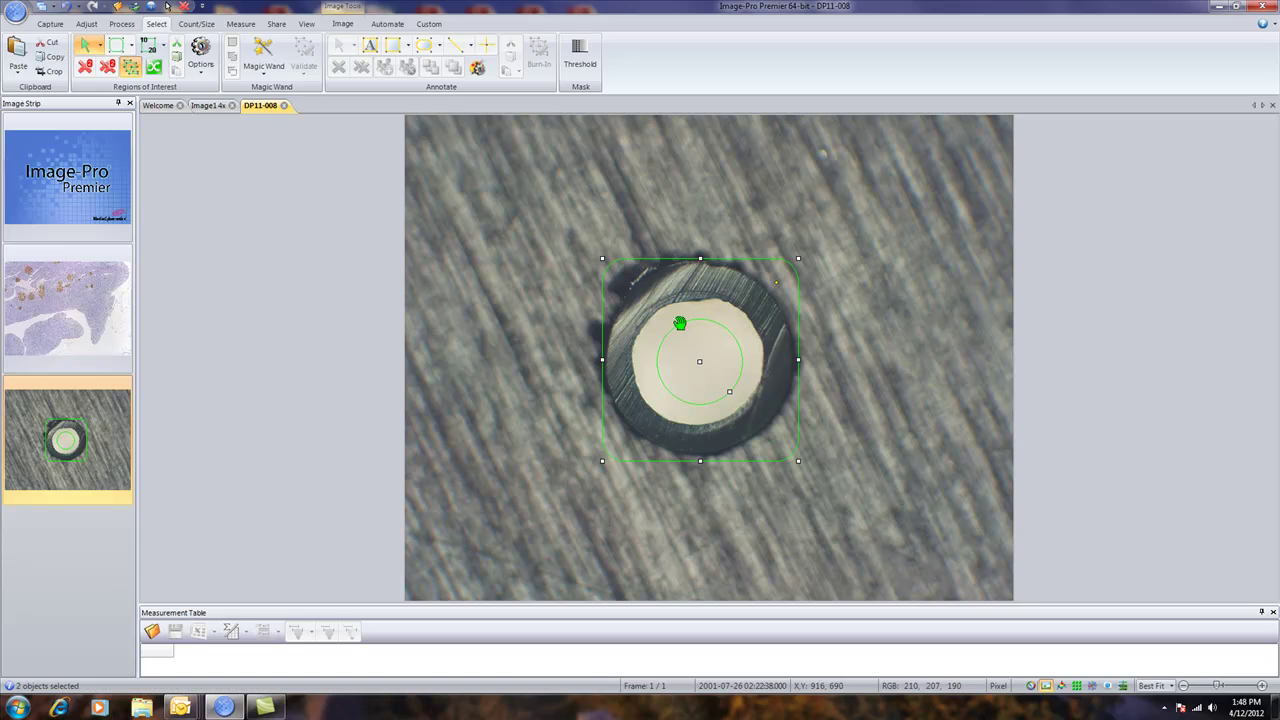
drag(667, 344, 531, 249)
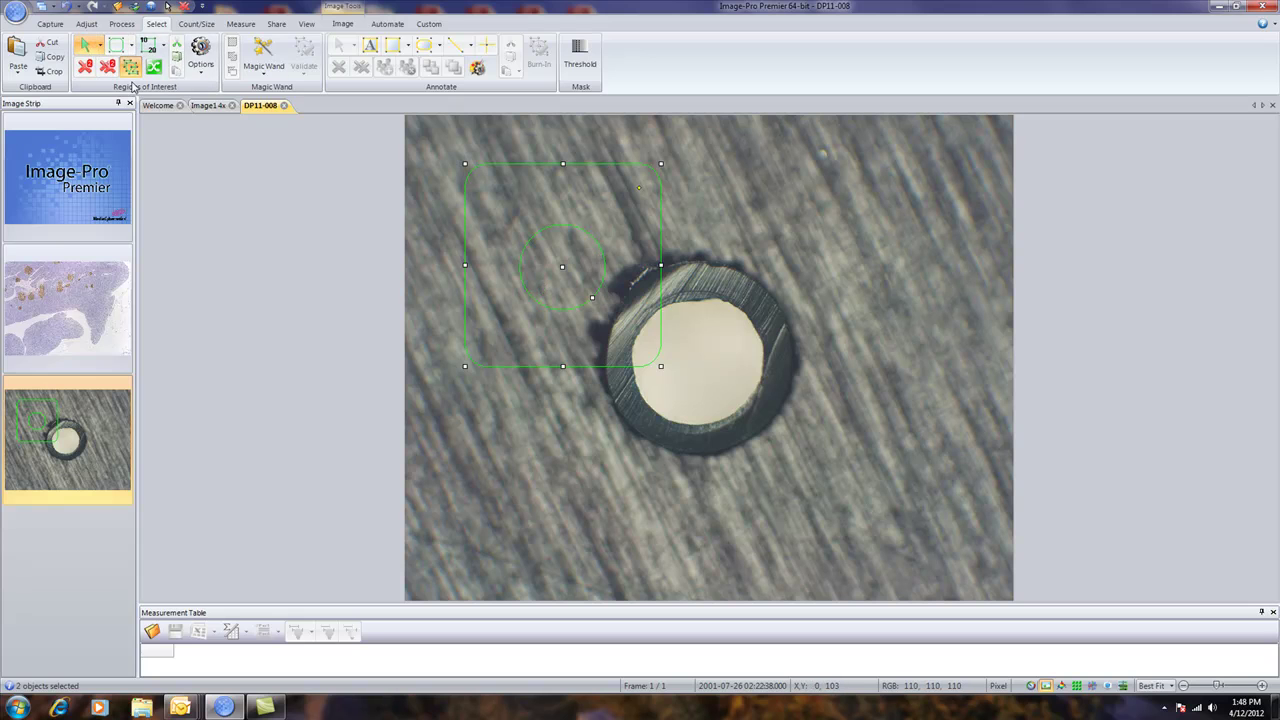
click(628, 198)
click(643, 180)
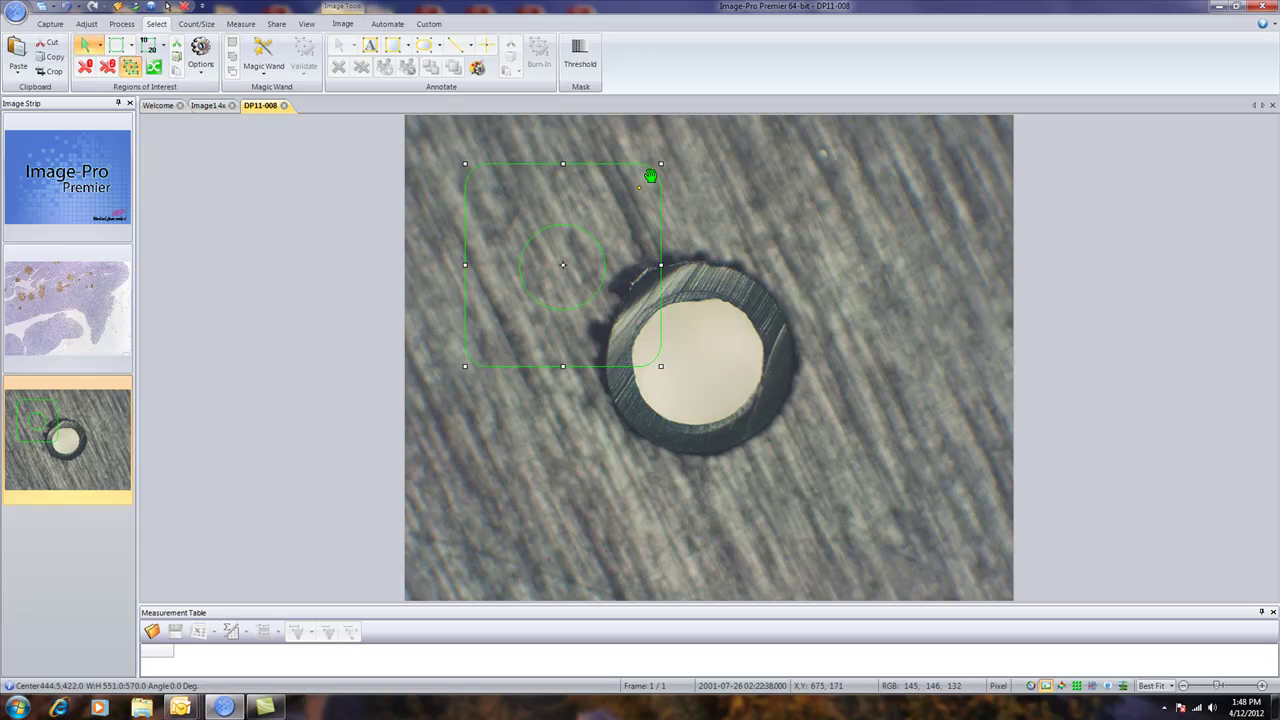
drag(651, 171, 849, 214)
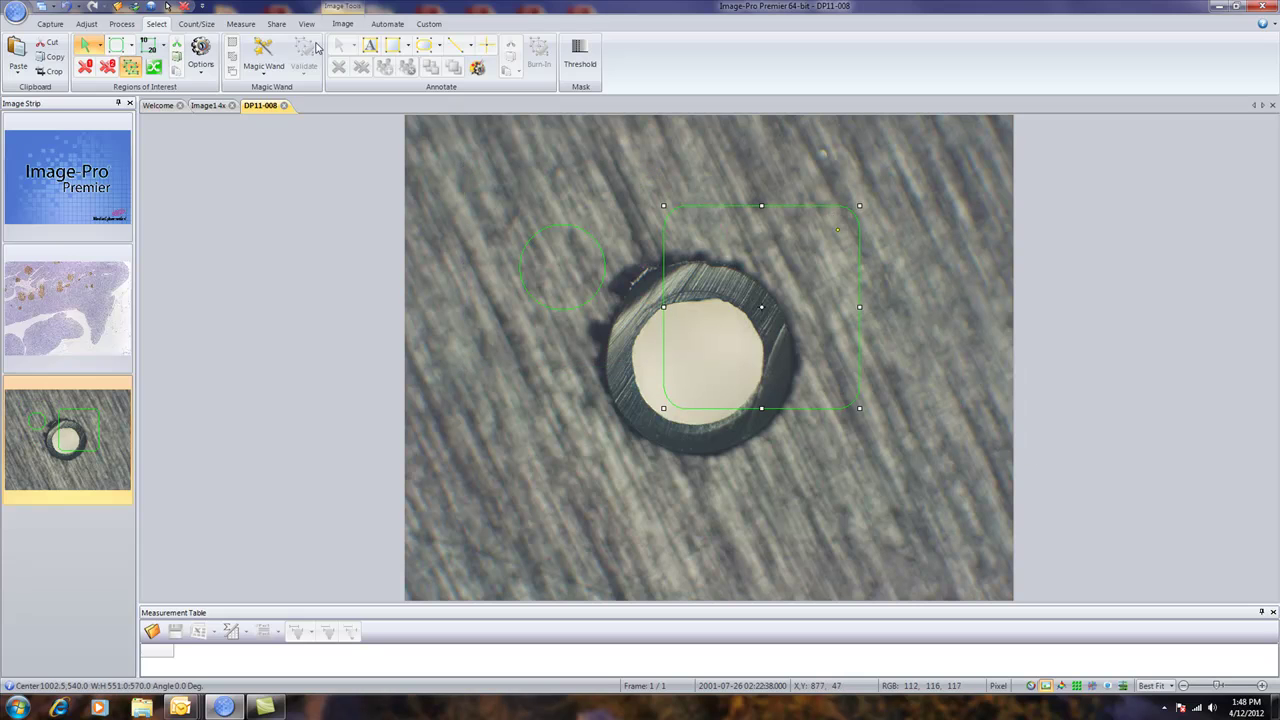
- Delete the rectangle region and then the remaining circle region
click(86, 68)
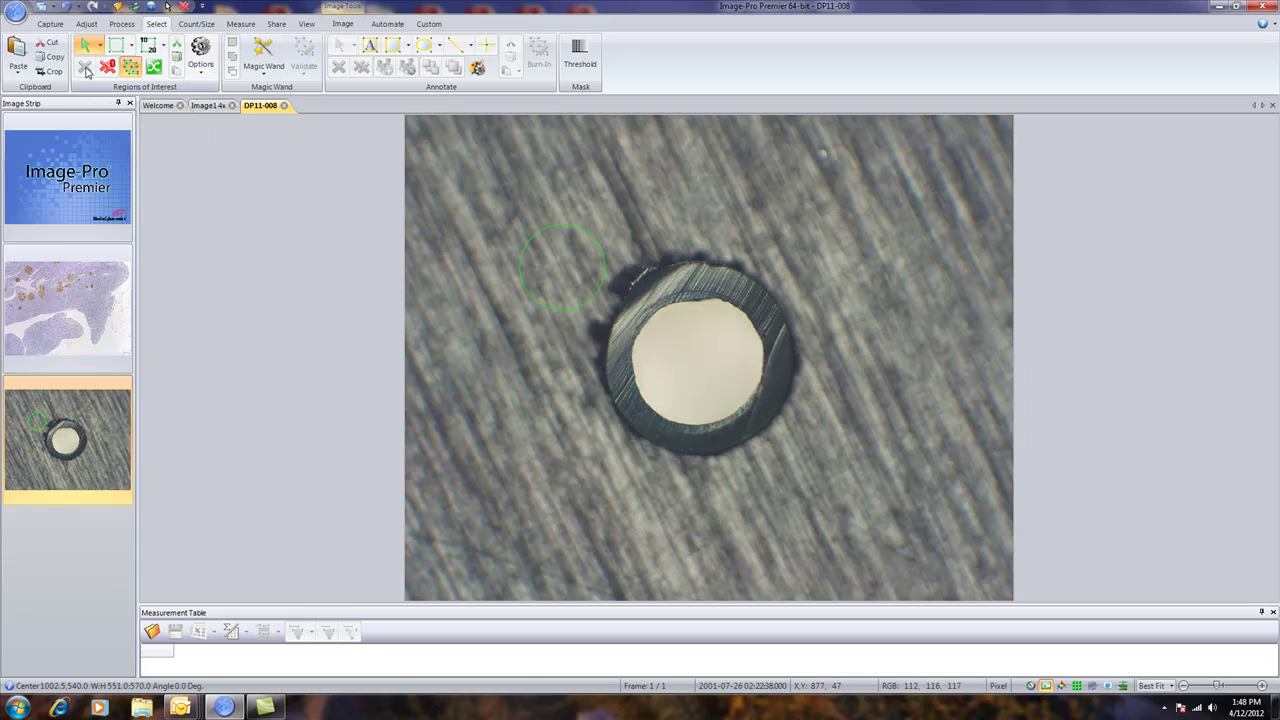
click(108, 67)
click(122, 23)
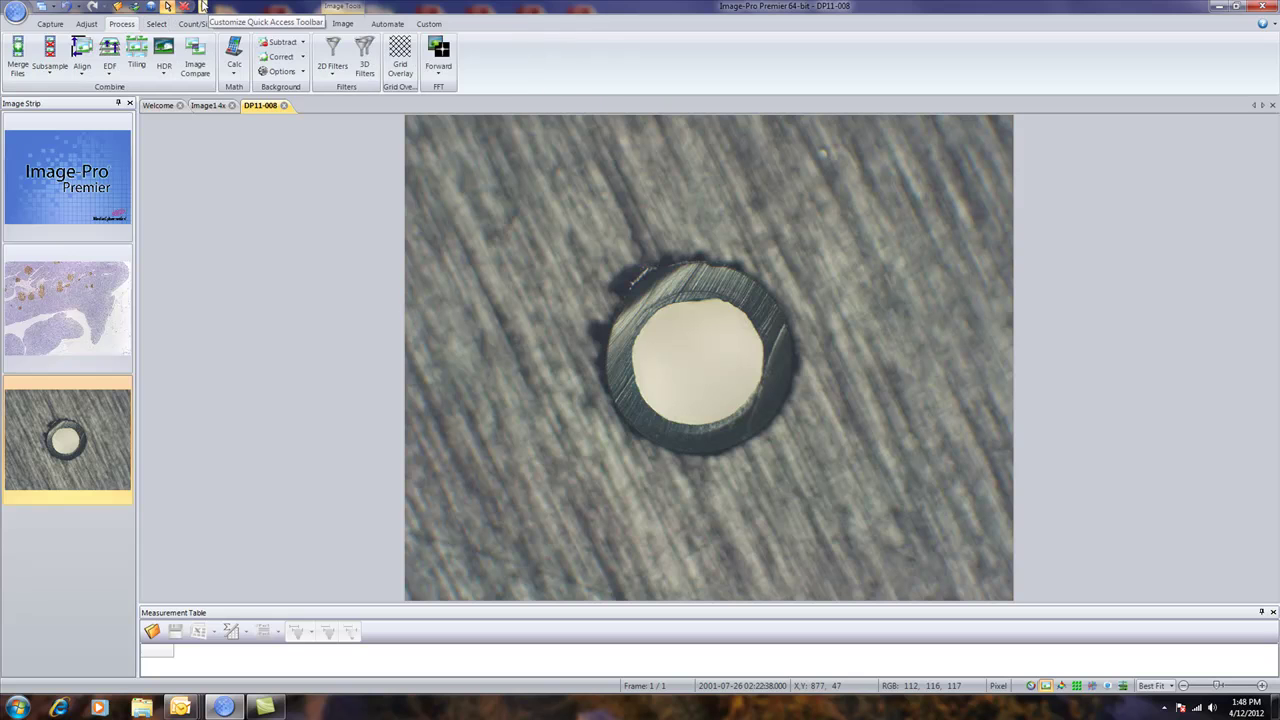